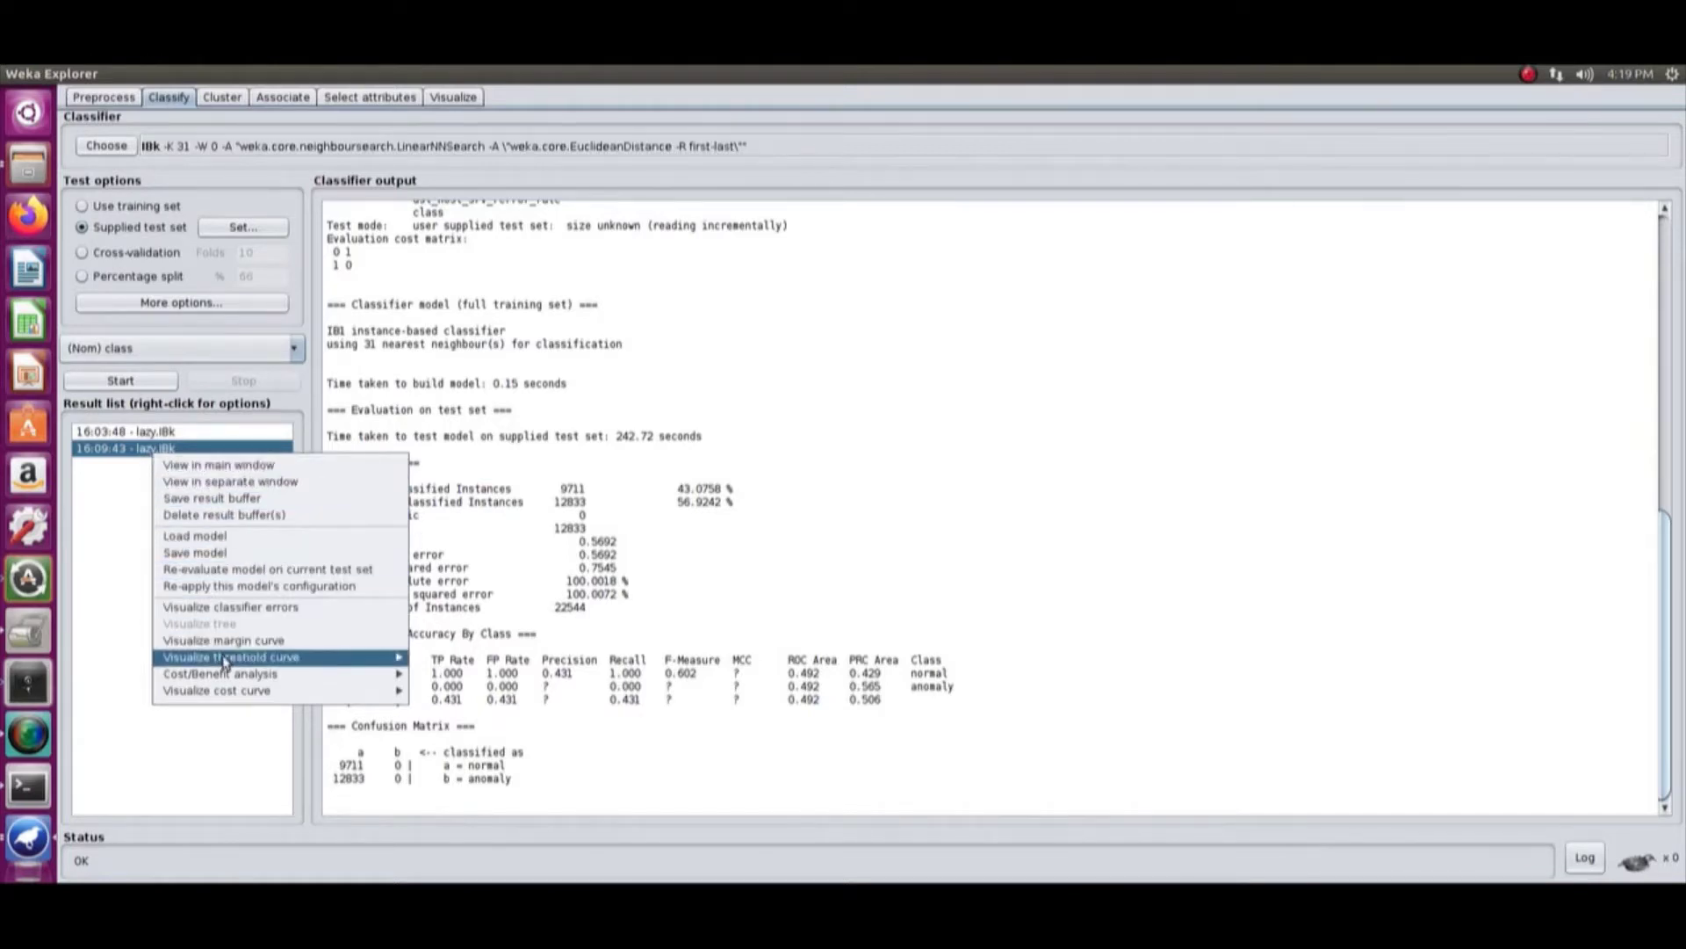
# - Show the normal-class threshold curve for the 16:09:43 IBk result and check the Select Instance list
pyautogui.moveTo(227, 661)
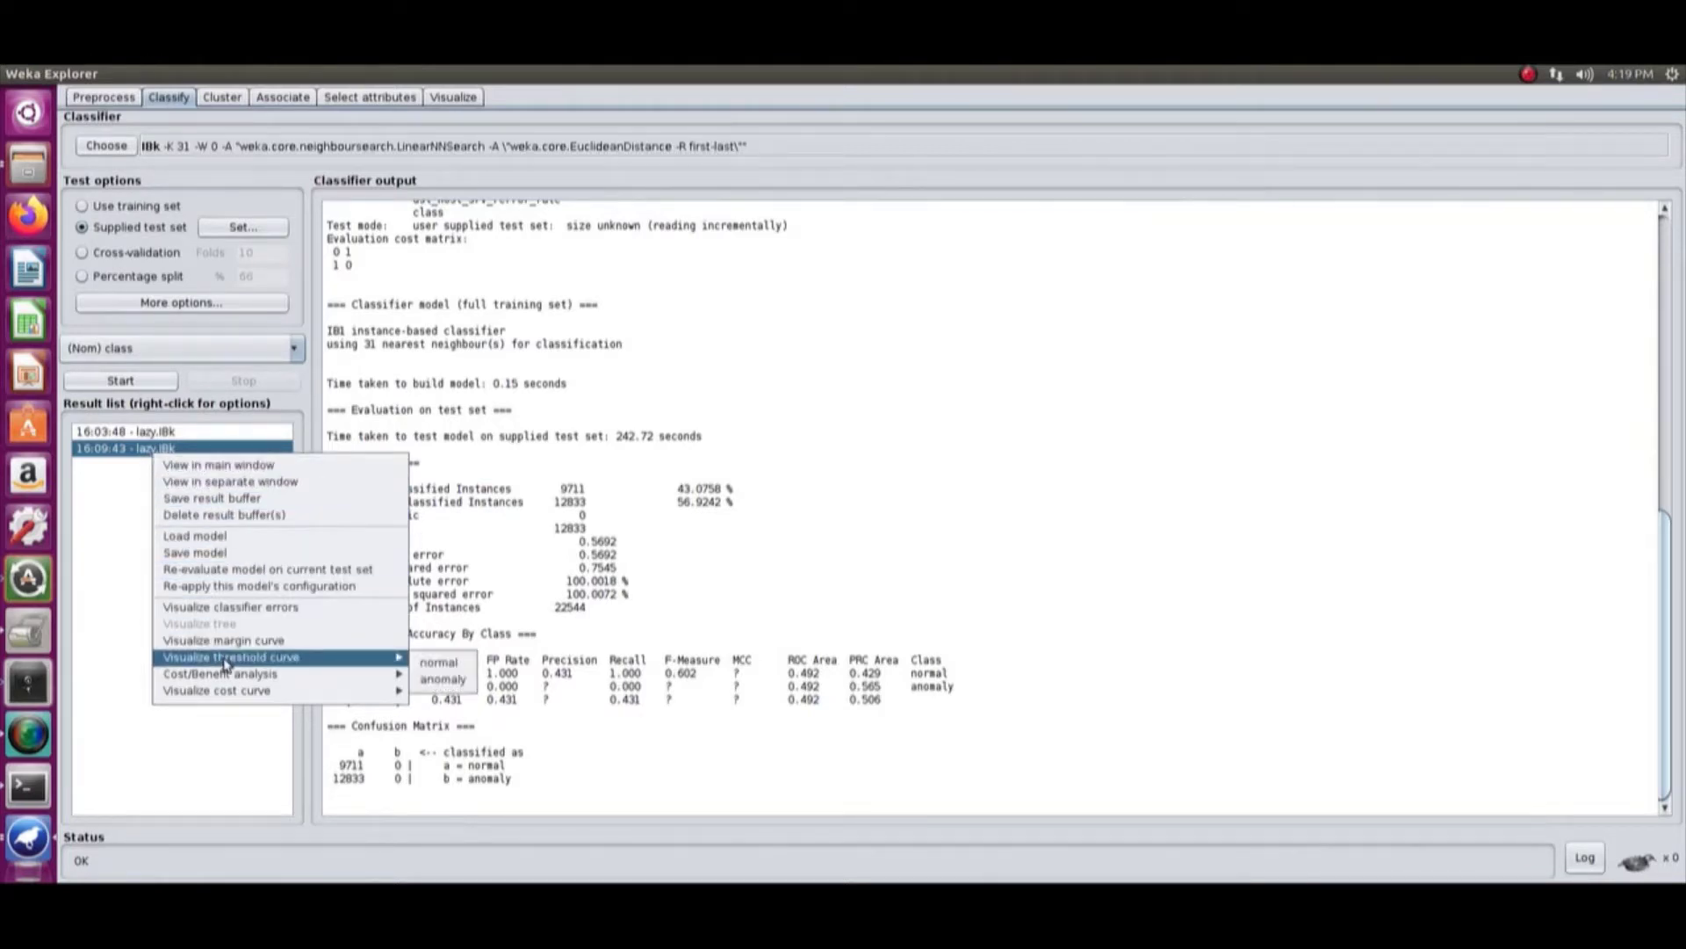
pyautogui.click(434, 665)
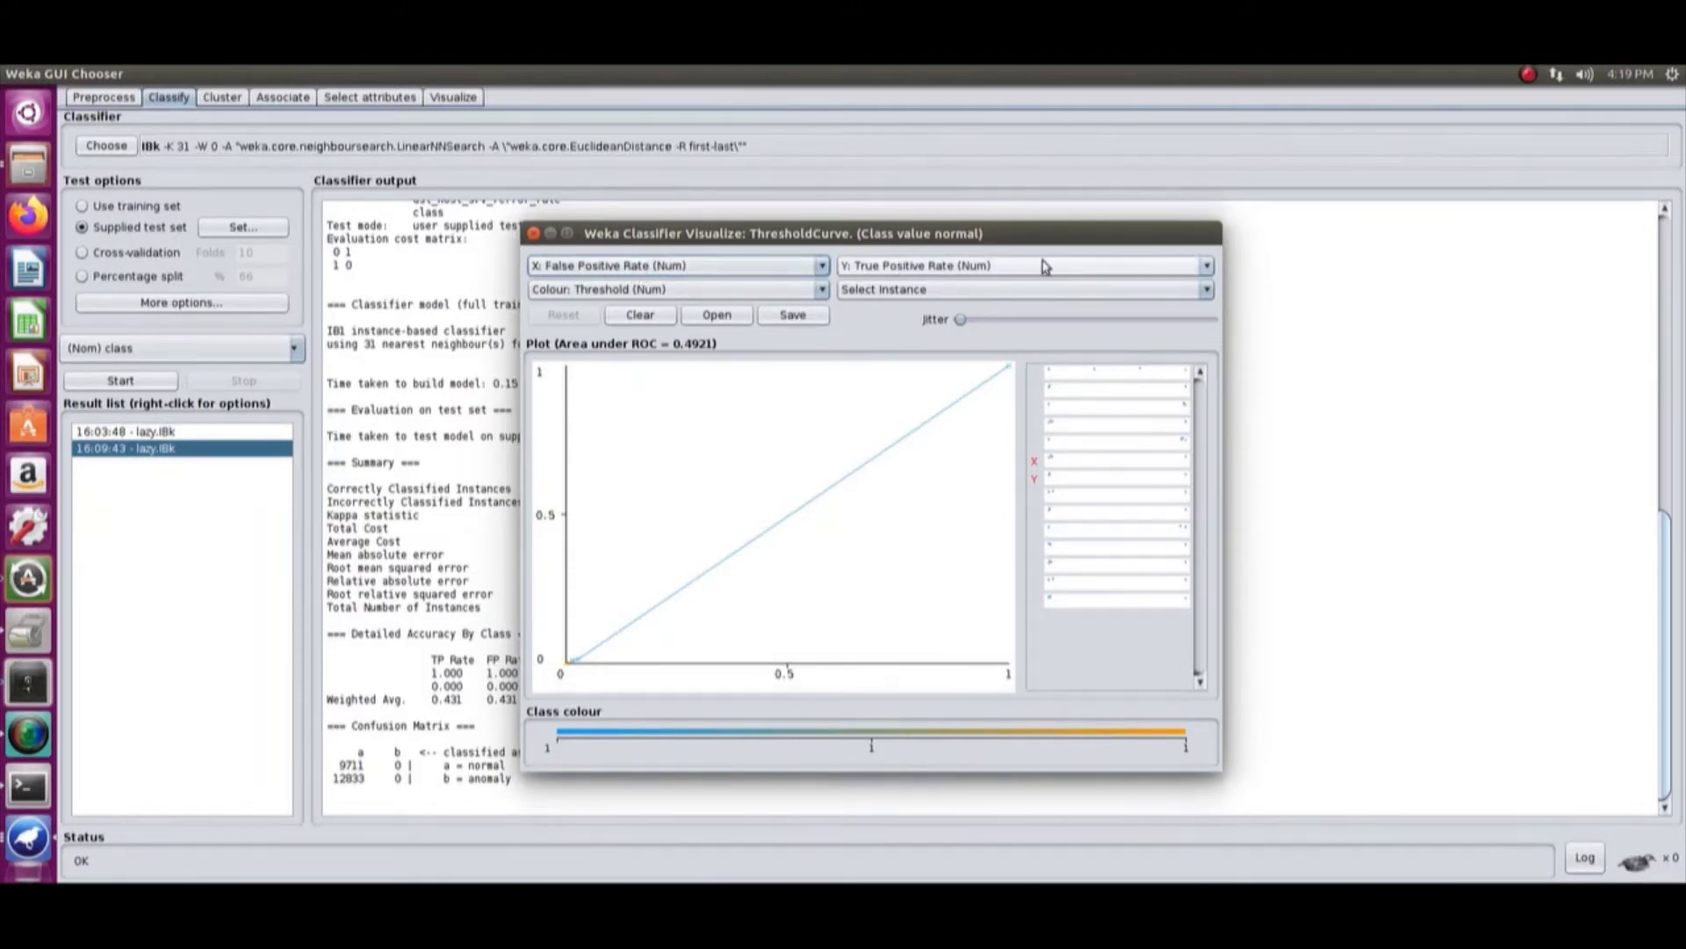
pyautogui.click(920, 290)
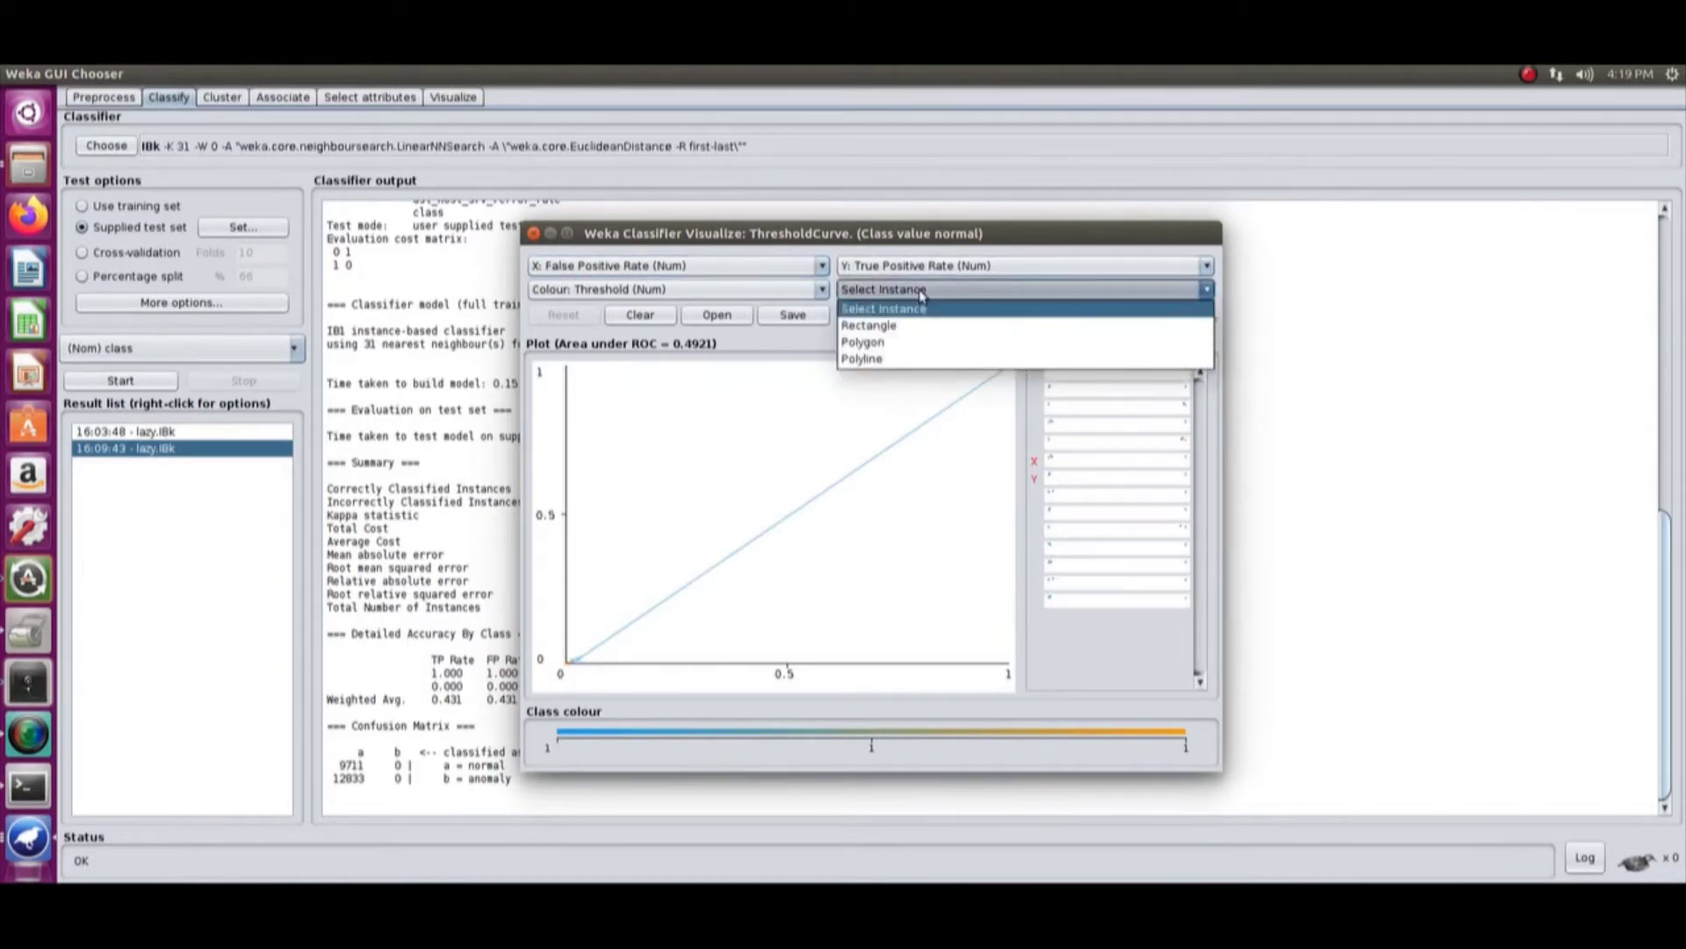
pyautogui.click(795, 332)
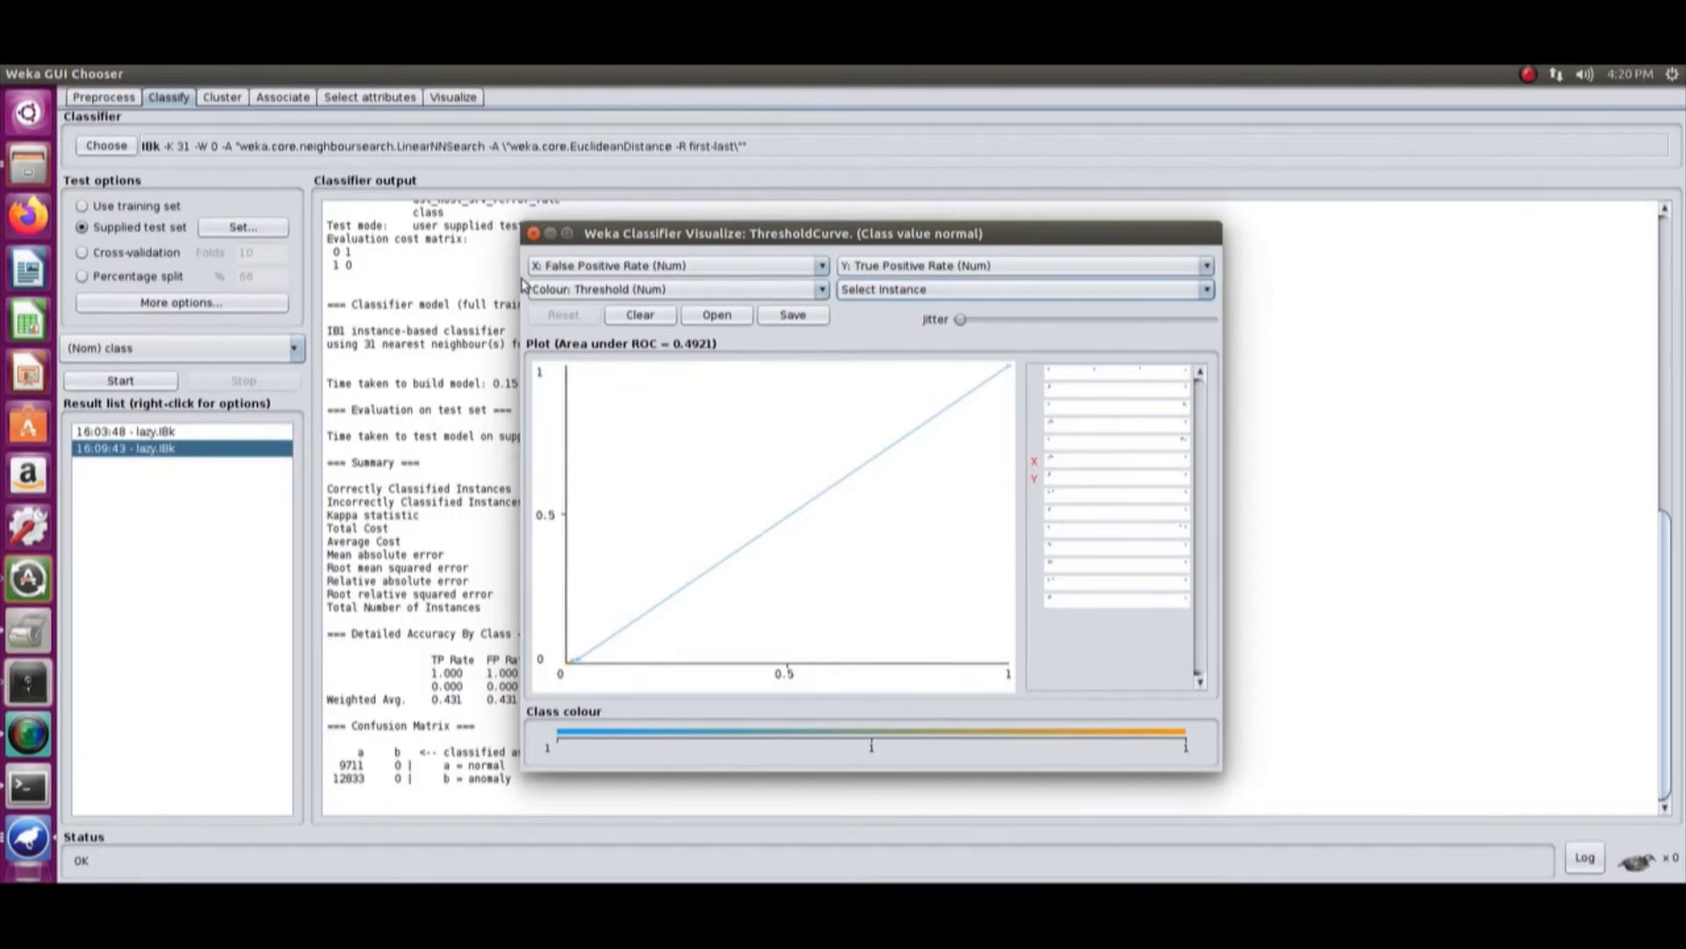
# - Close the threshold curve and open Cost/Benefit analysis for the anomaly class of the latest IBk result
pyautogui.click(533, 234)
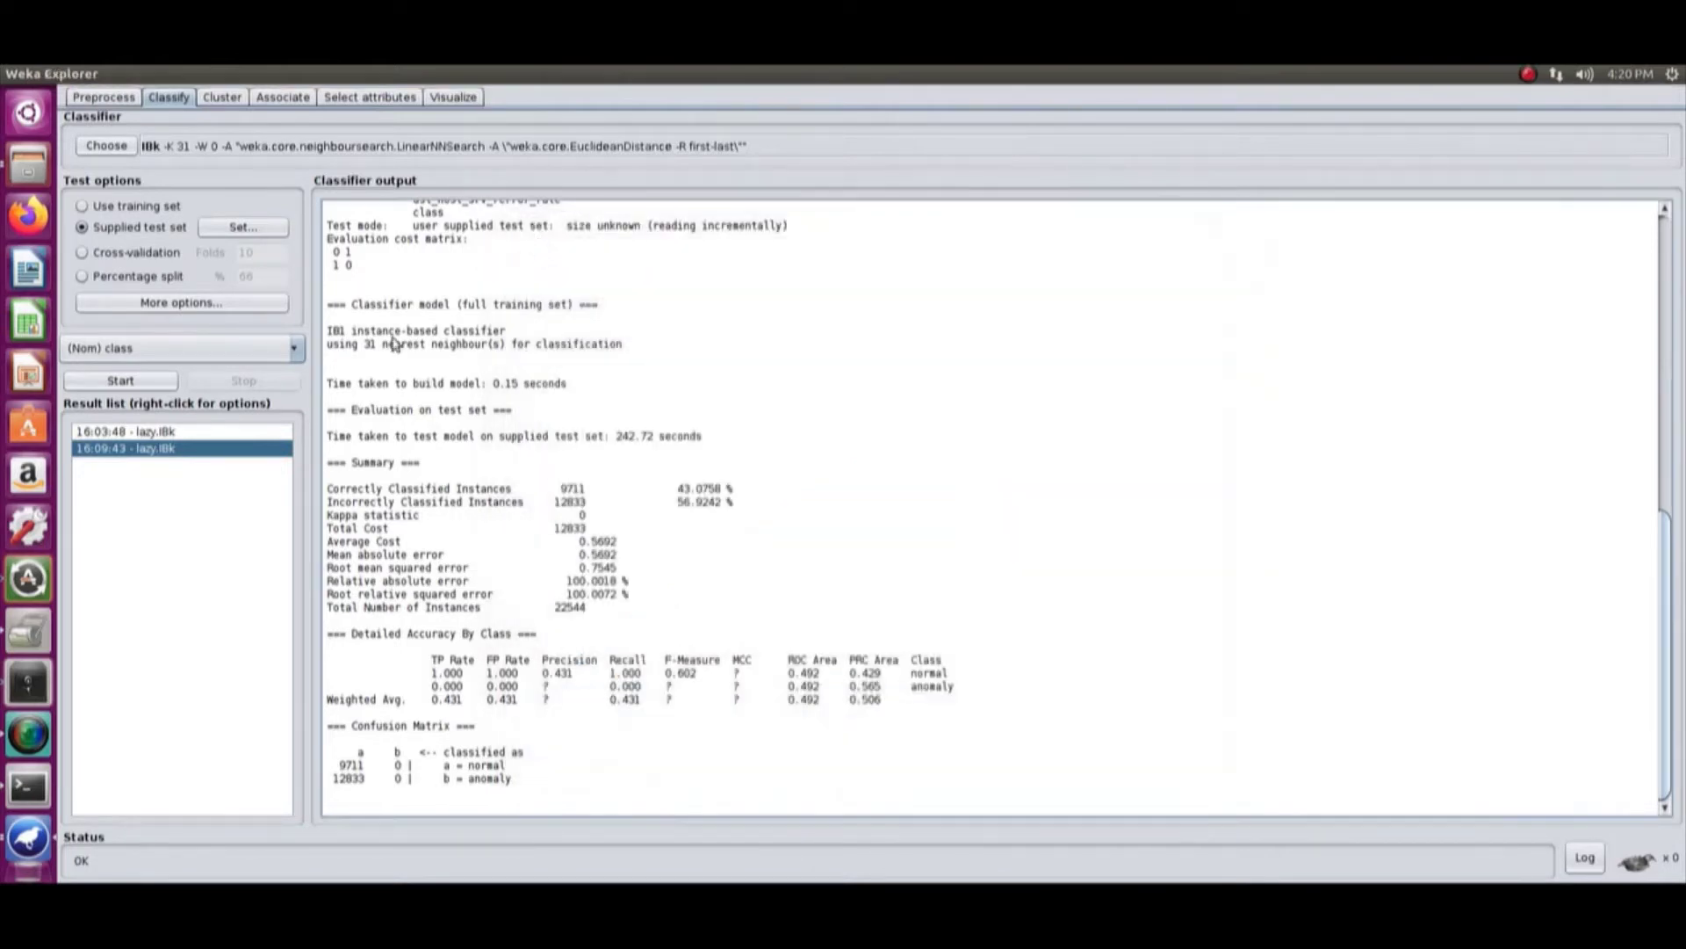
pyautogui.rightClick(169, 459)
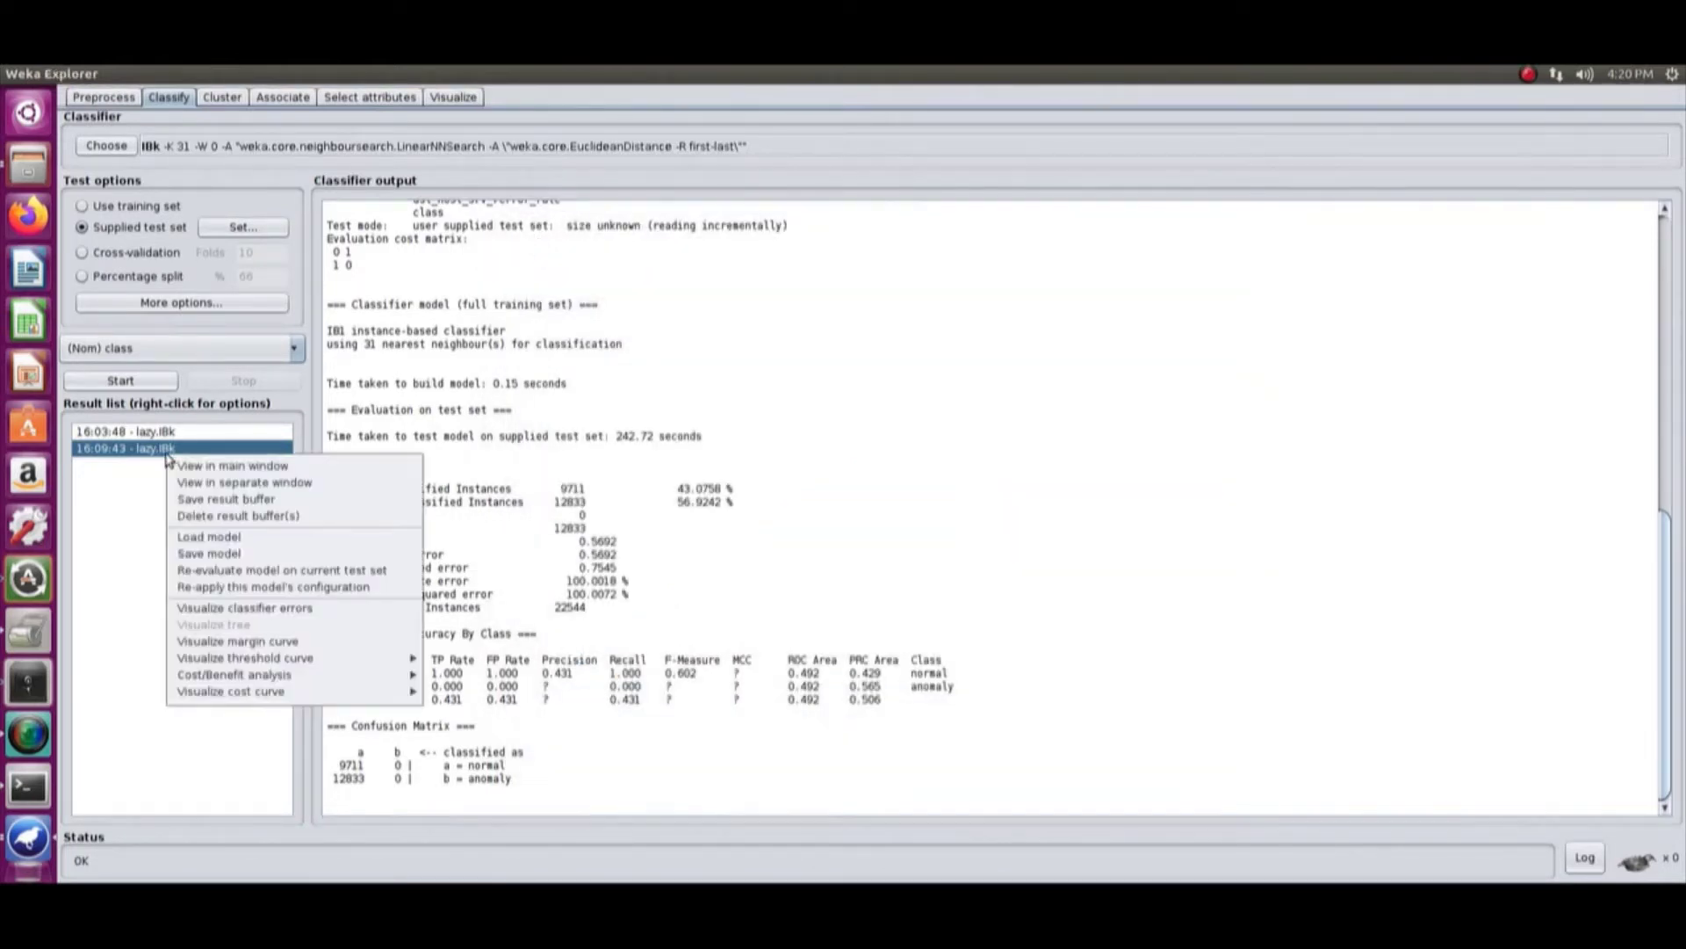
pyautogui.moveTo(264, 693)
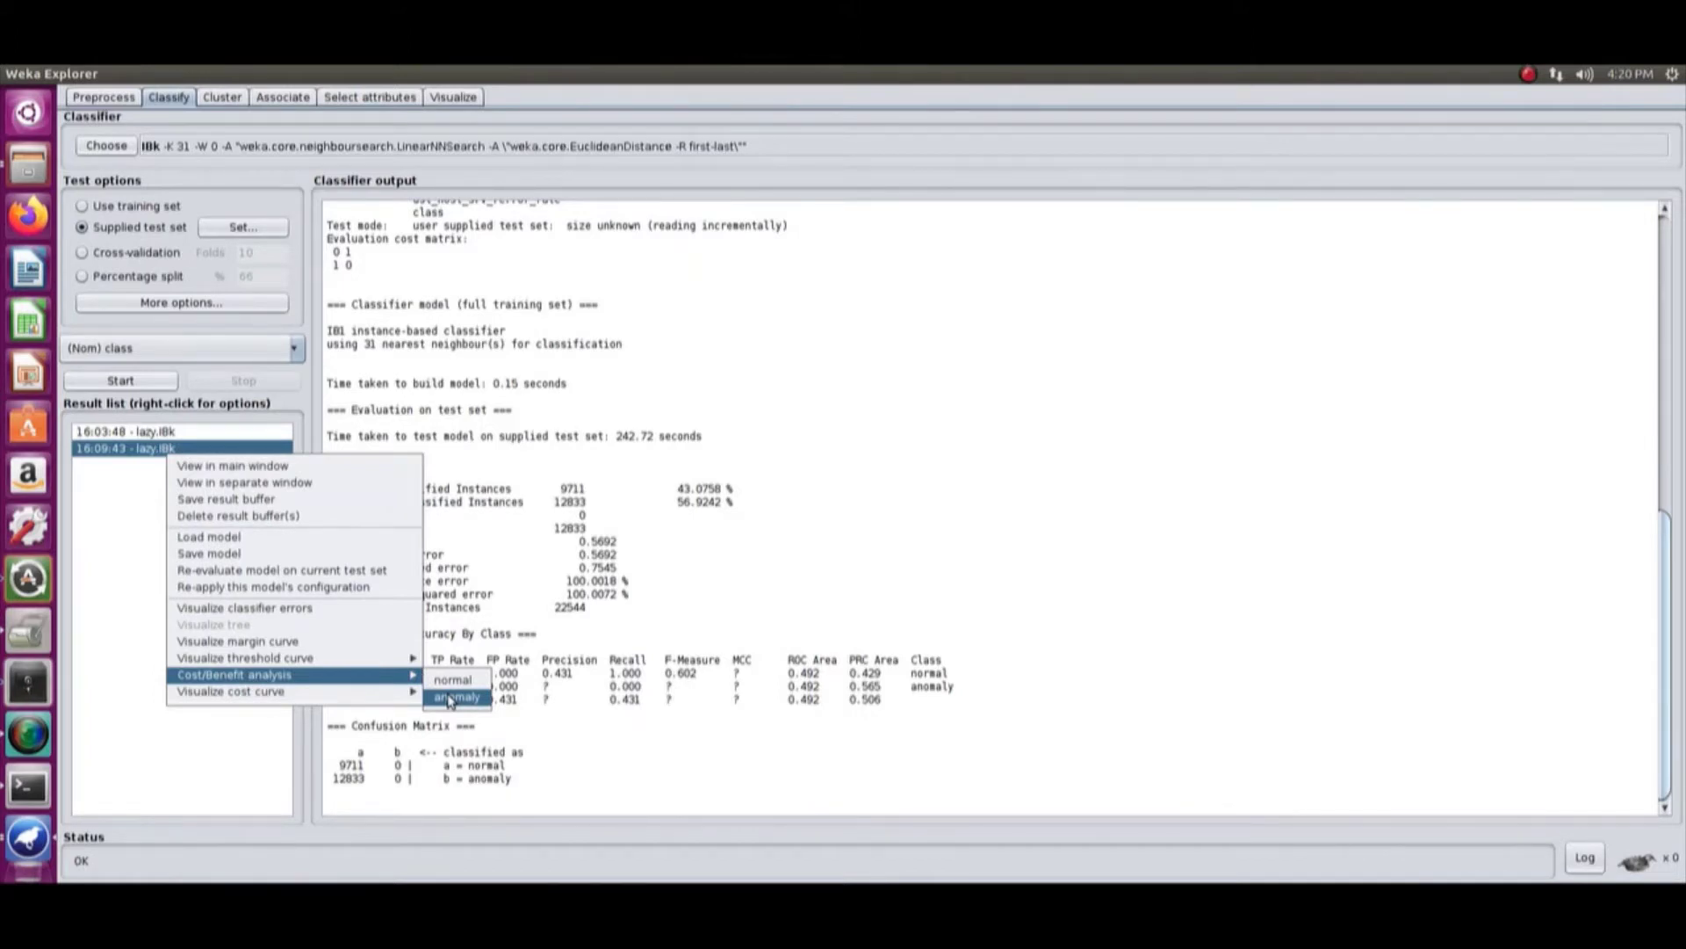
pyautogui.click(456, 700)
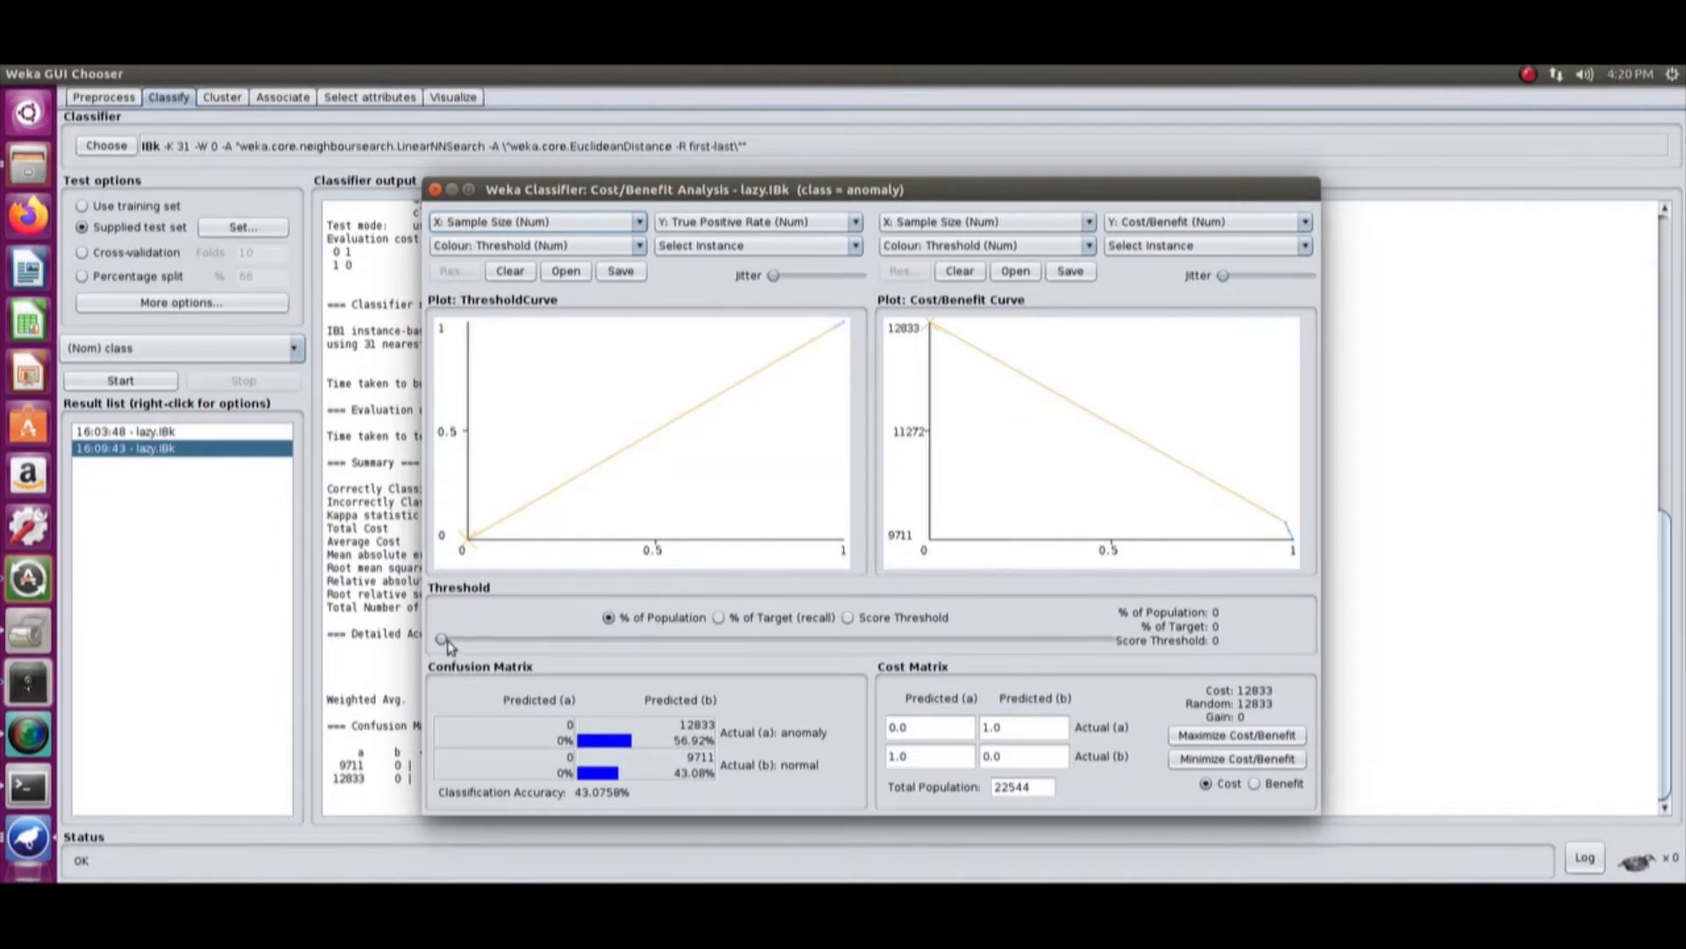
# - Raise the threshold slider, switch between Benefit and Cost views, then close the analysis window
pyautogui.moveTo(442, 638); pyautogui.dragTo(718, 668)
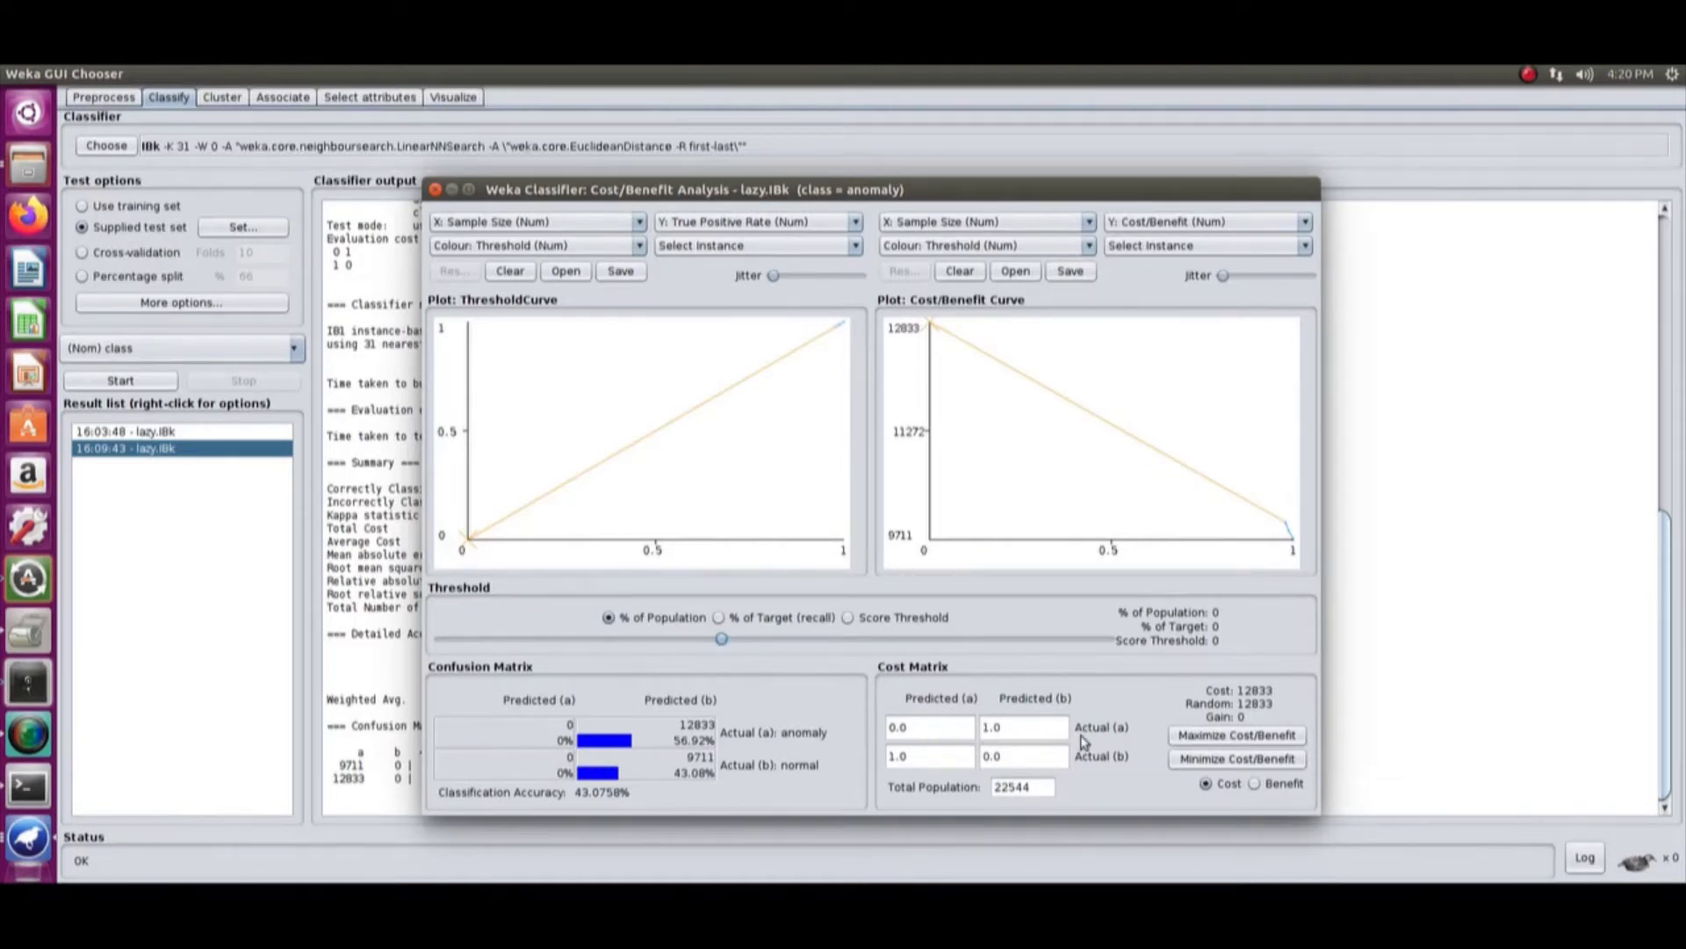
pyautogui.click(920, 725)
pyautogui.click(1254, 784)
pyautogui.click(1207, 784)
pyautogui.click(435, 190)
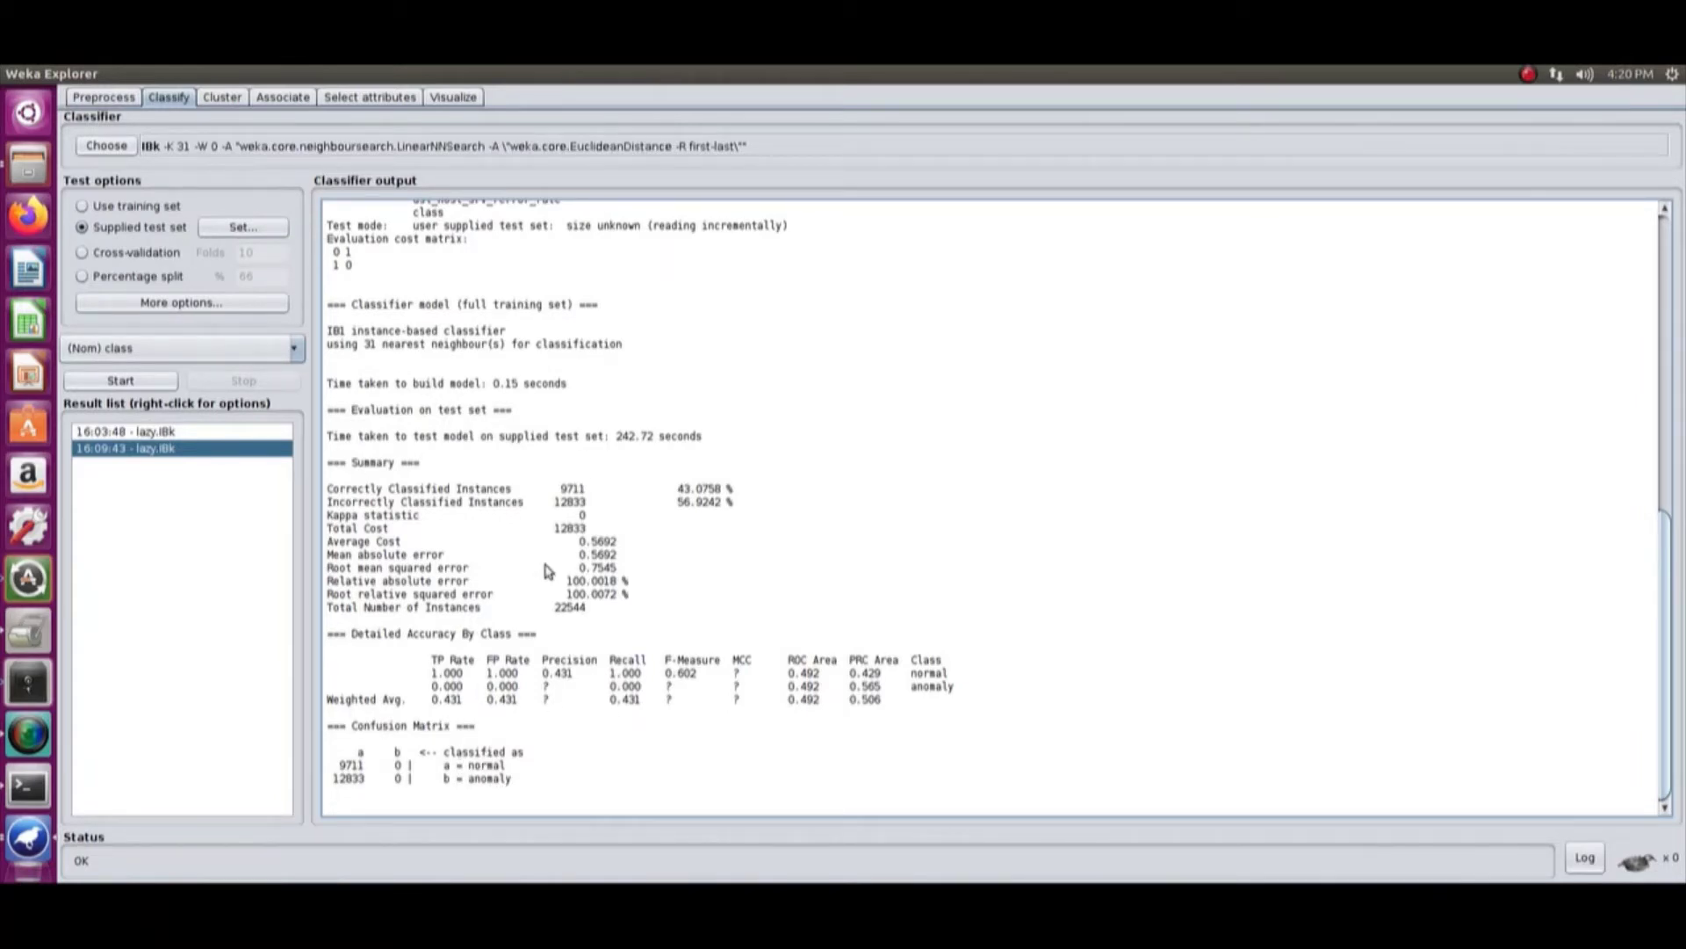
# - In the Preprocess view, load KDDTrain20MultiClass.arff from the Part2 folder
pyautogui.click(109, 97)
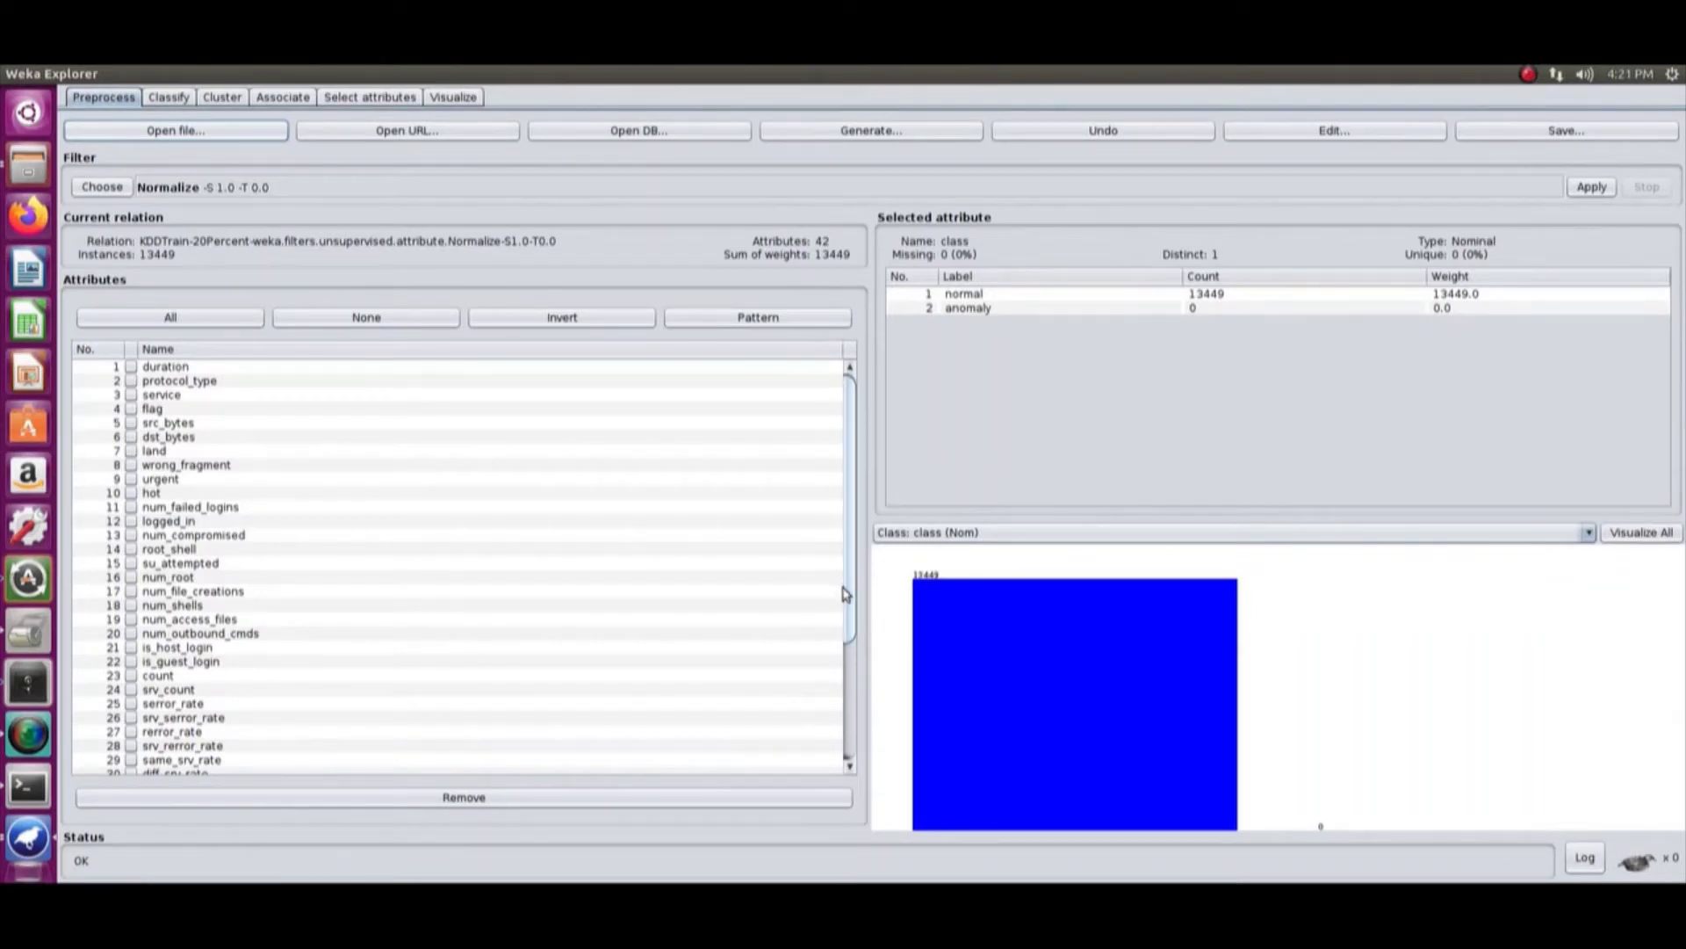
pyautogui.moveTo(848, 591); pyautogui.dragTo(874, 436)
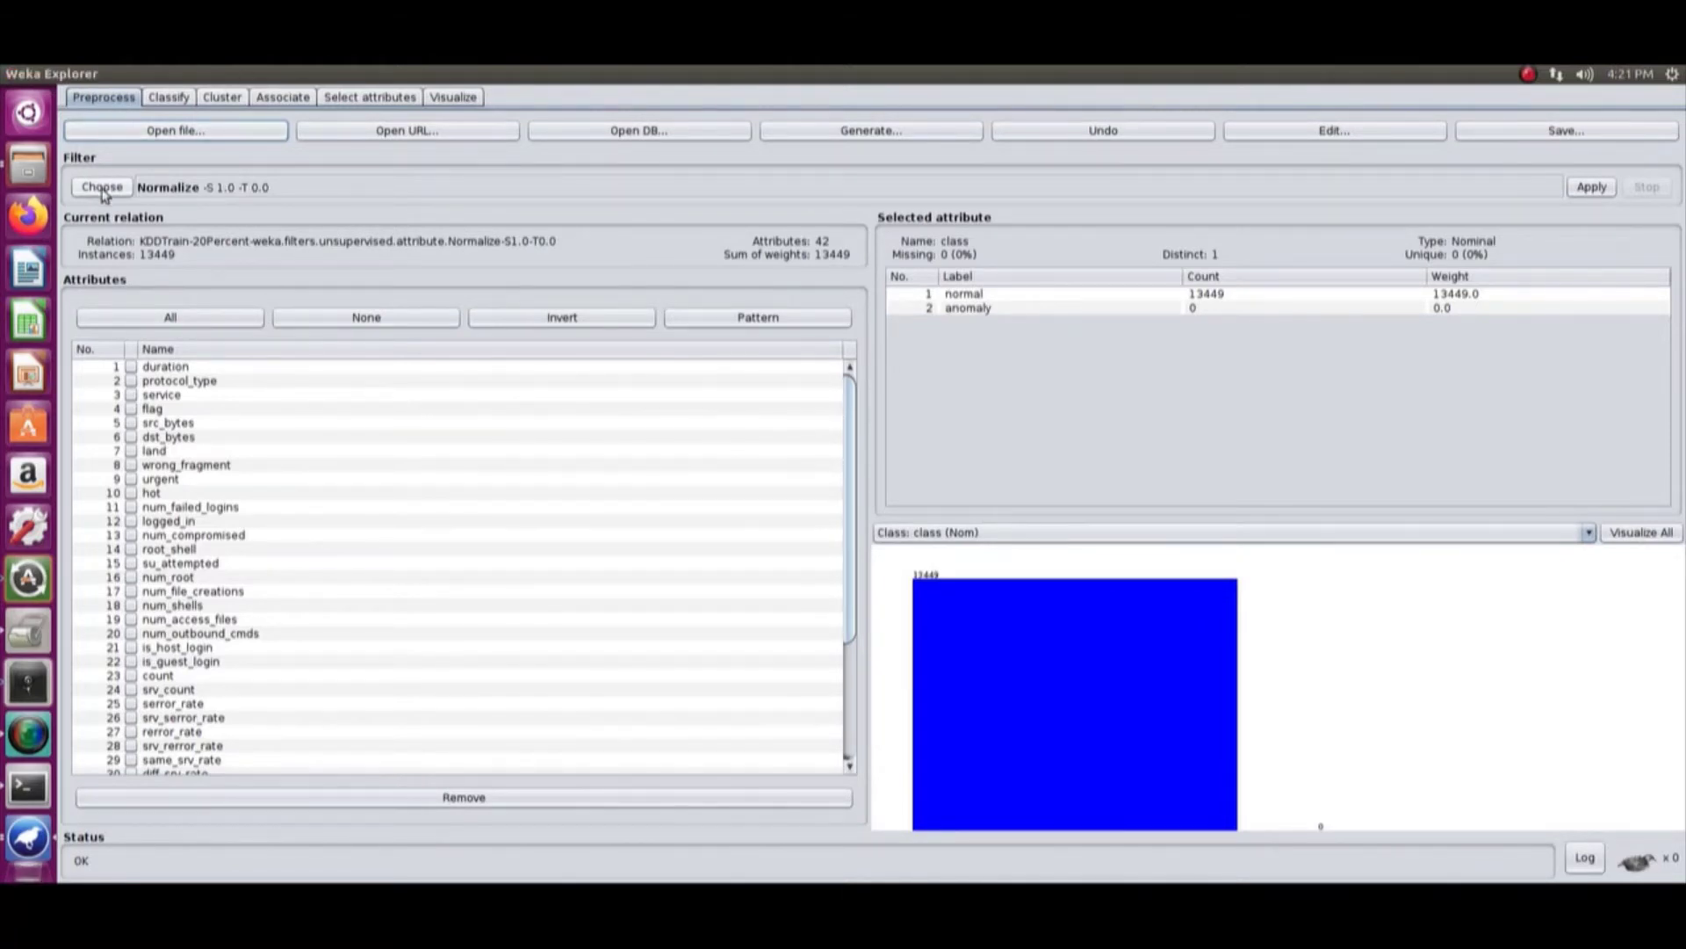
pyautogui.click(123, 132)
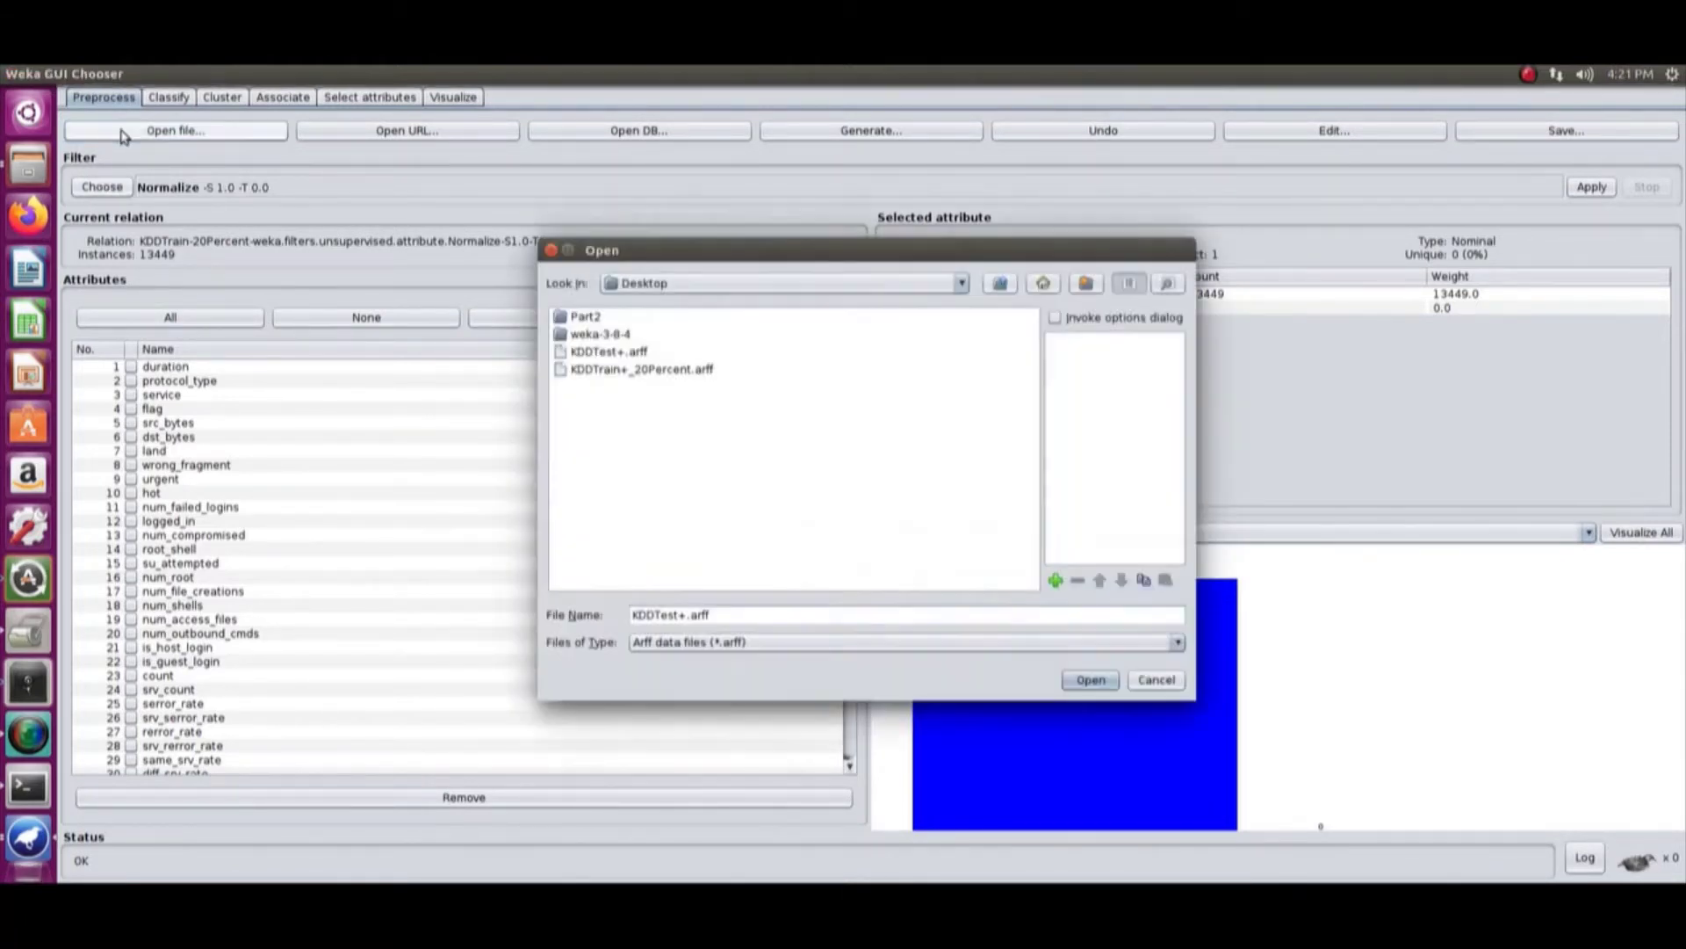
pyautogui.doubleClick(586, 318)
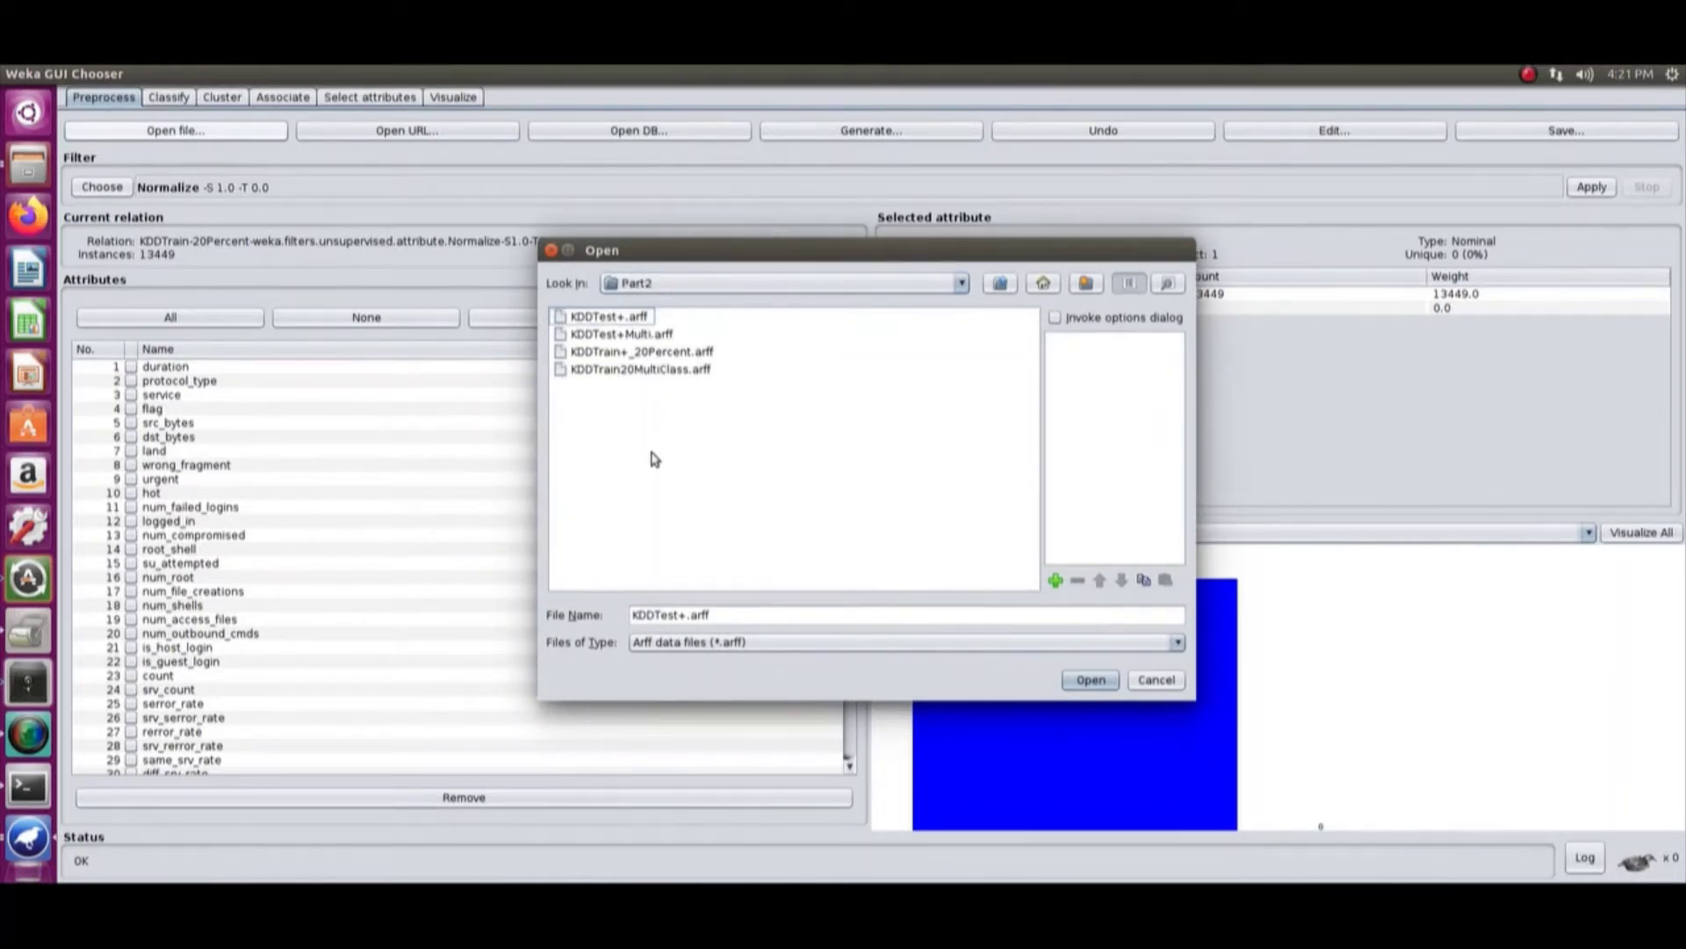
pyautogui.click(604, 371)
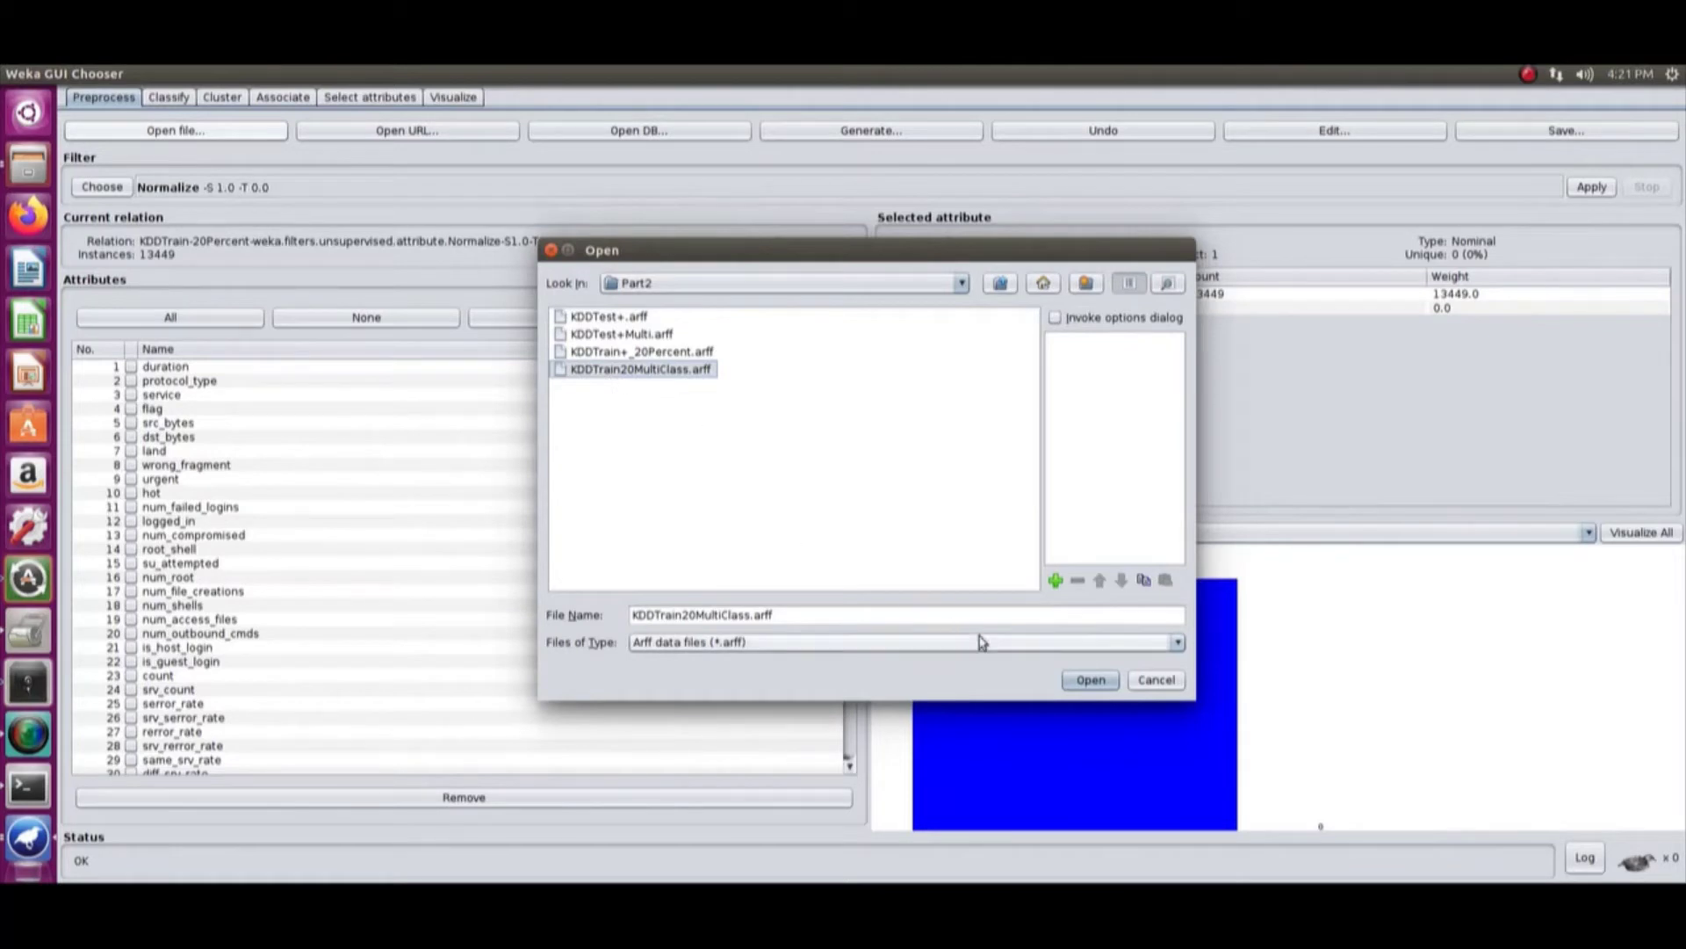
pyautogui.click(1093, 682)
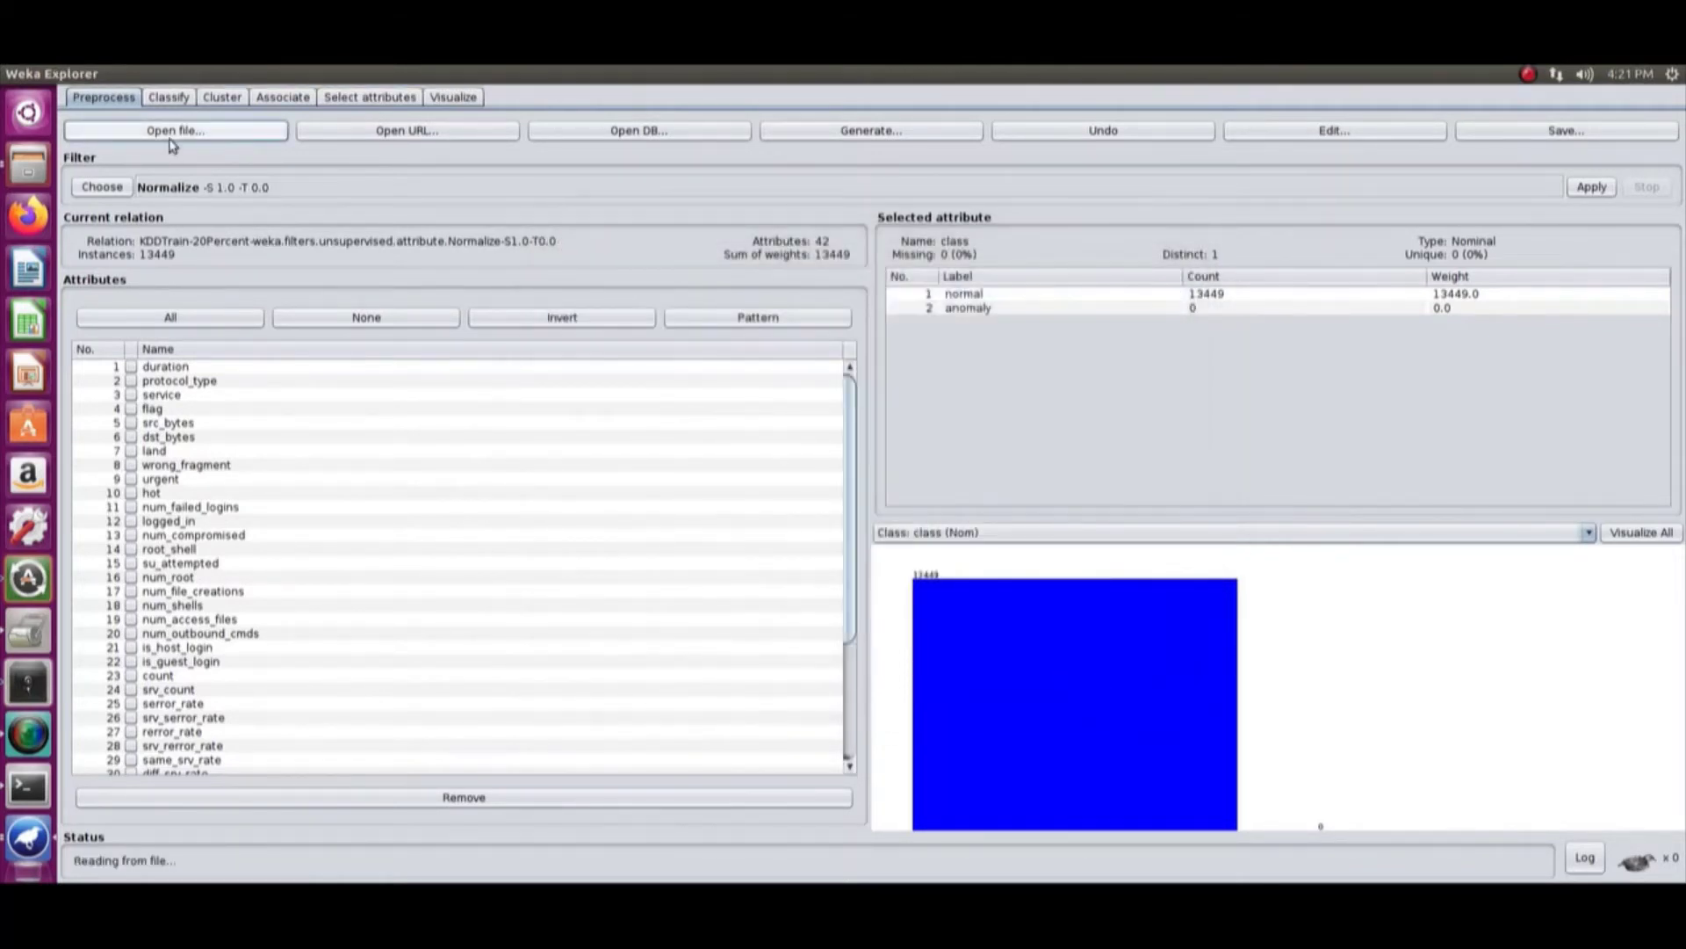
# - Minimise Weka Explorer and open the desktop's Part2 folder in Files to list its KDD files
pyautogui.click(32, 75)
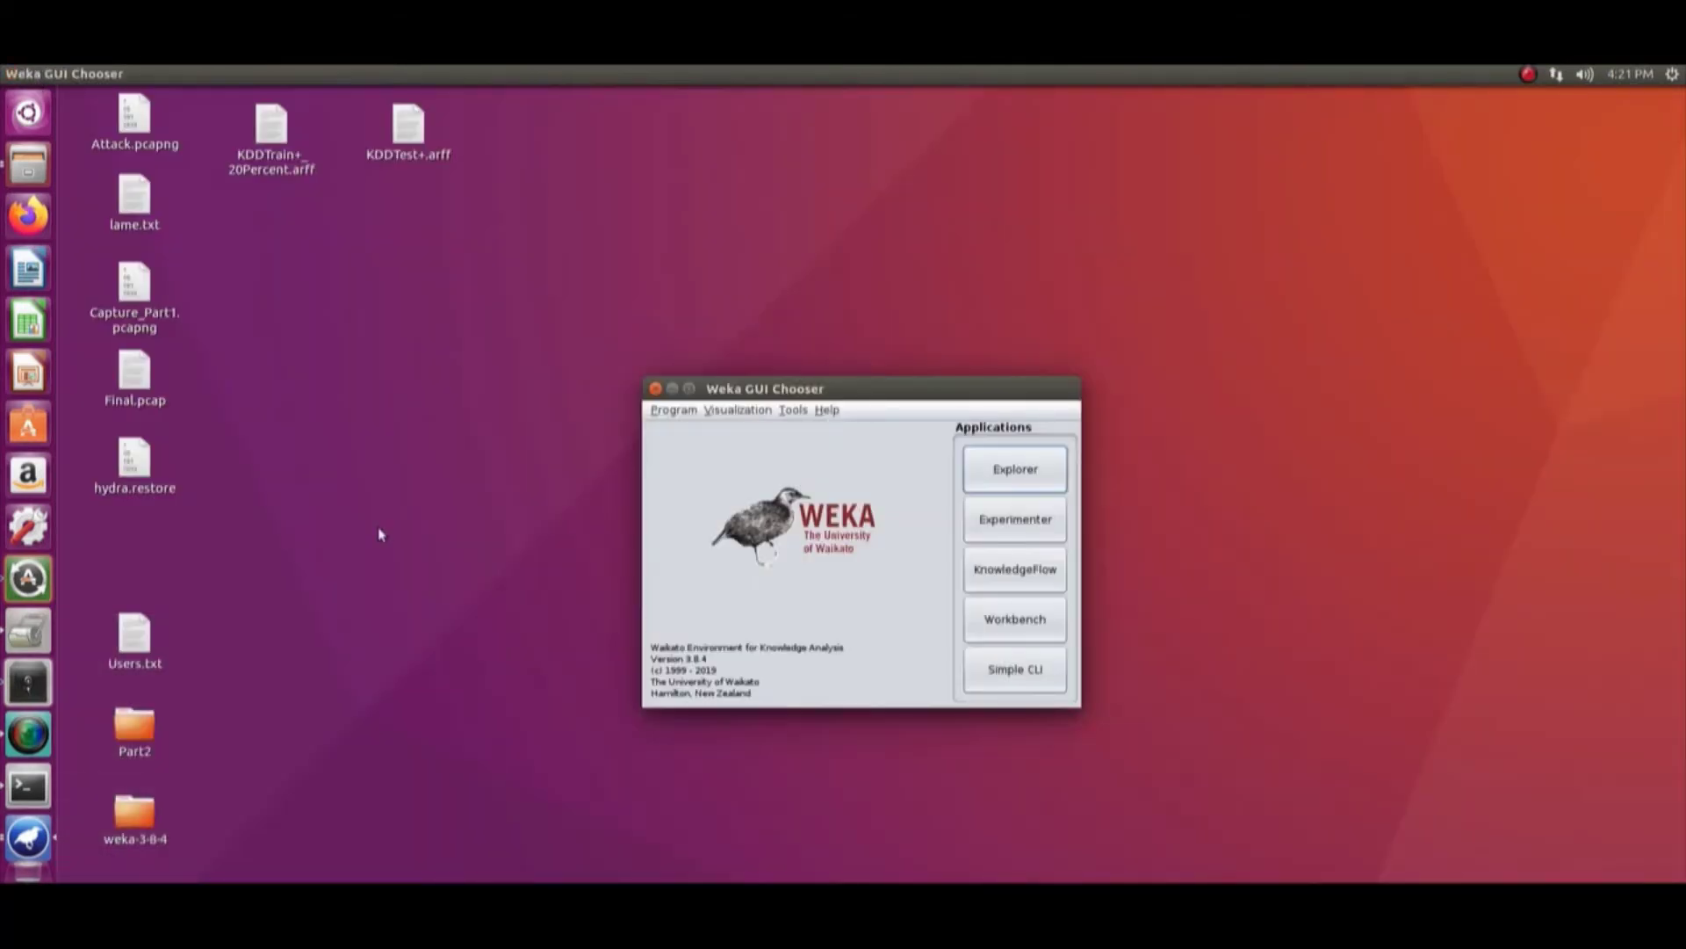
pyautogui.click(138, 738)
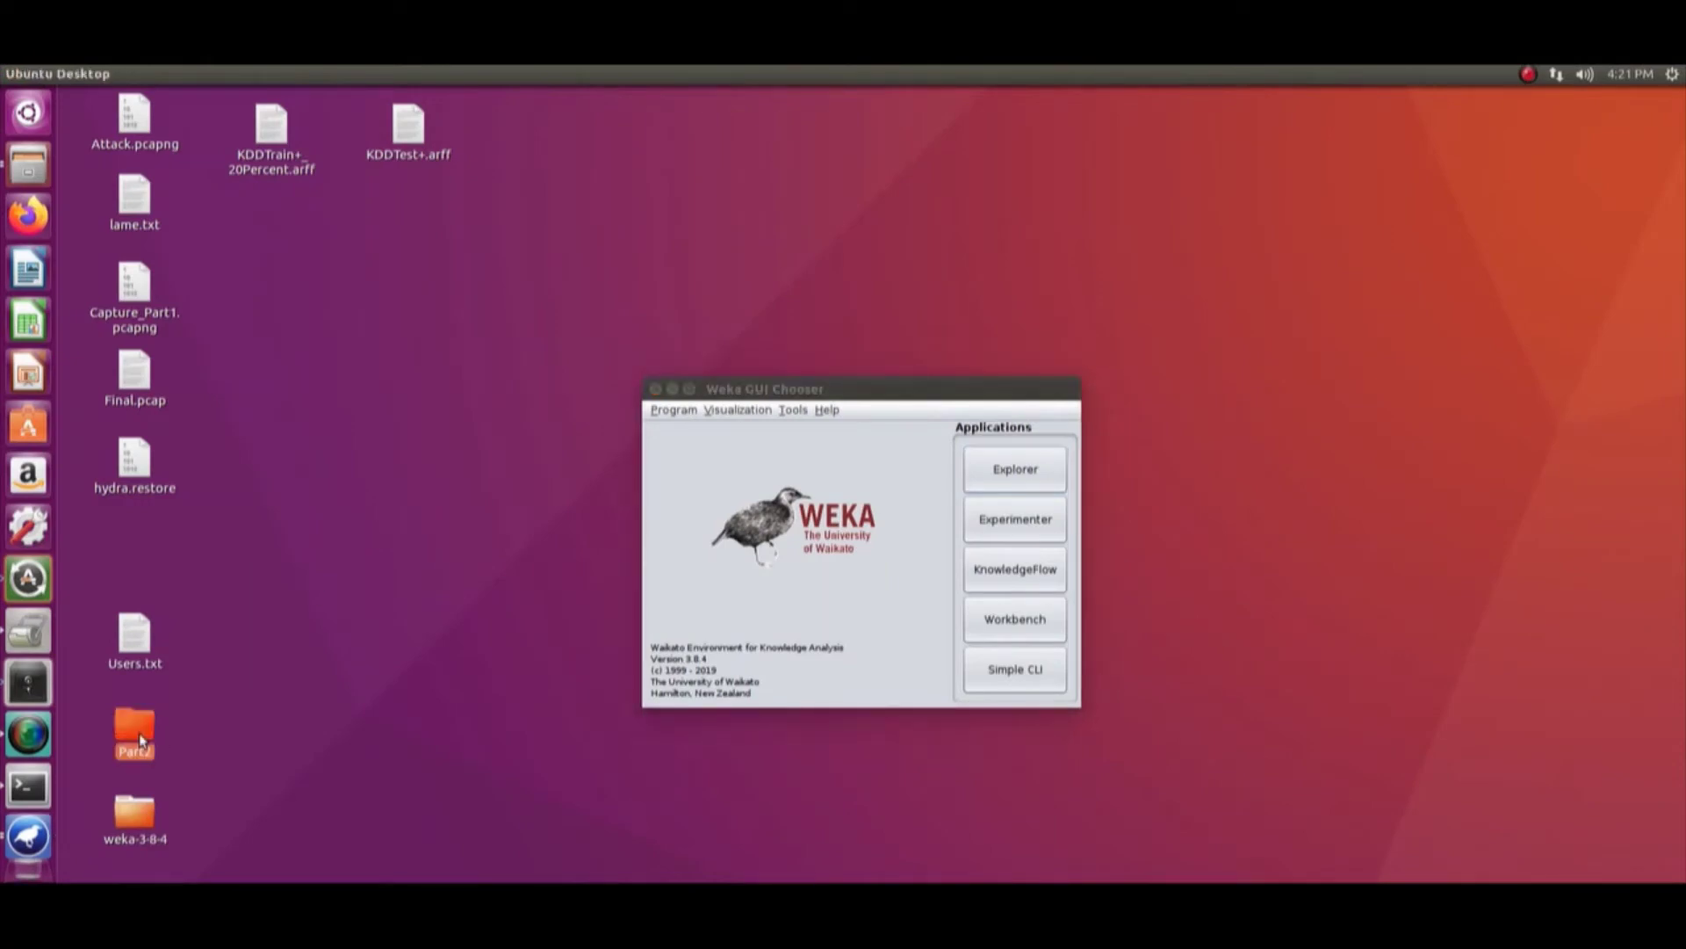
pyautogui.doubleClick(138, 733)
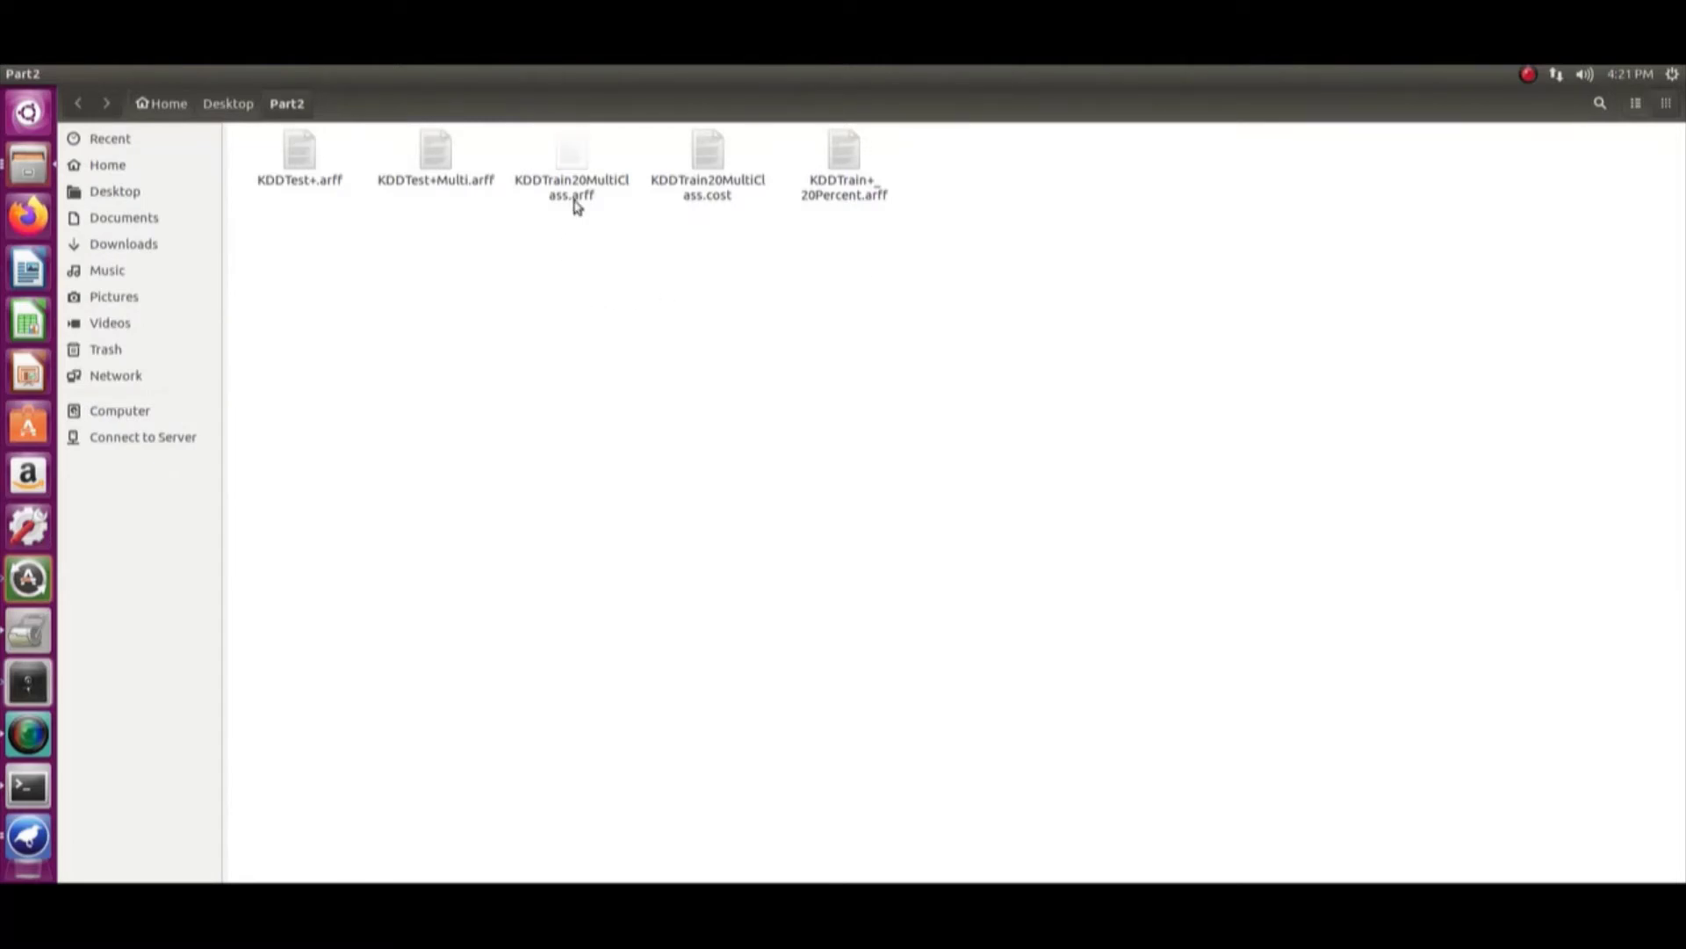
pyautogui.doubleClick(573, 171)
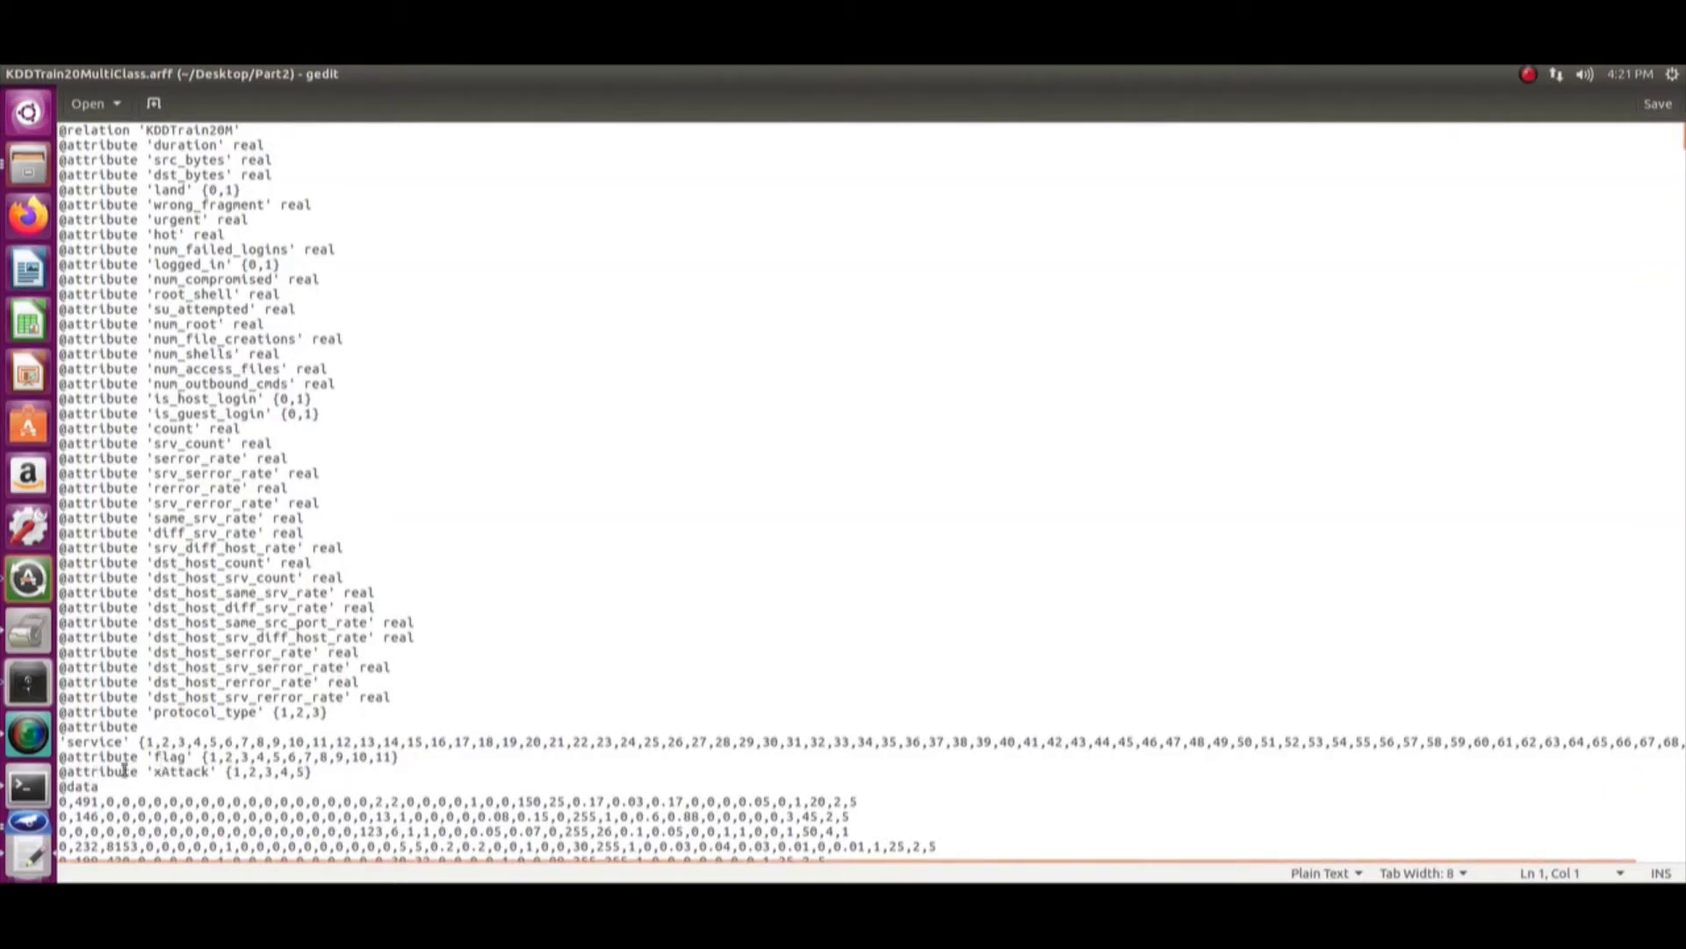
pyautogui.moveTo(67, 771); pyautogui.dragTo(321, 775)
pyautogui.scroll(-10, 321, 775)
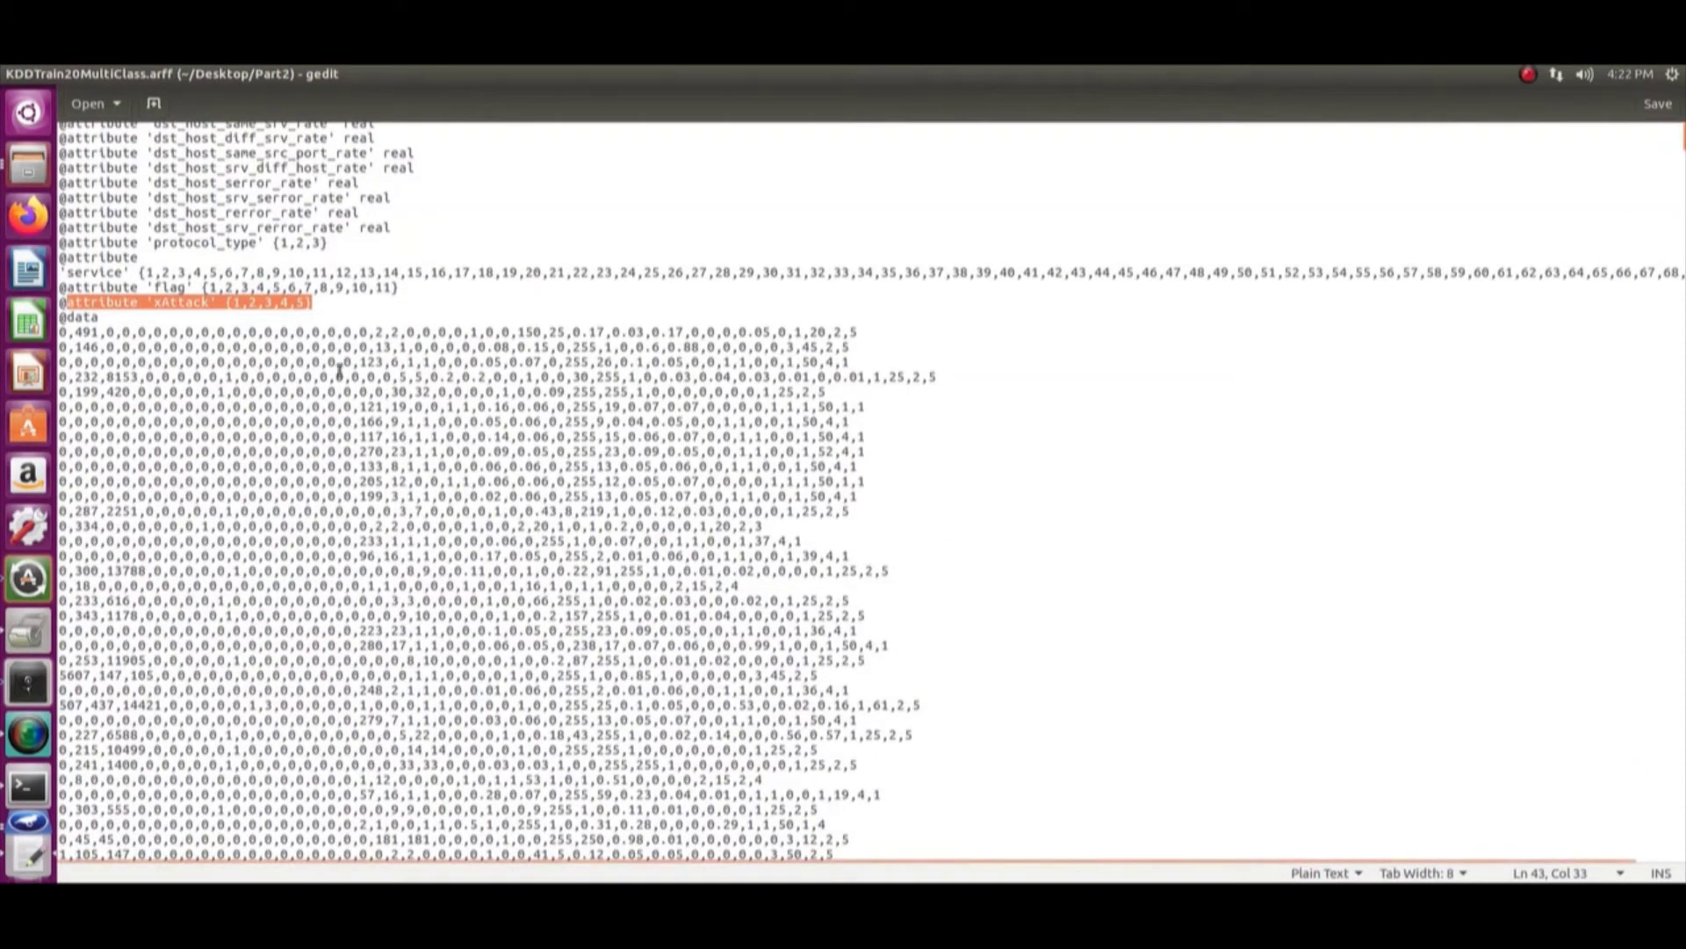
pyautogui.click(11, 74)
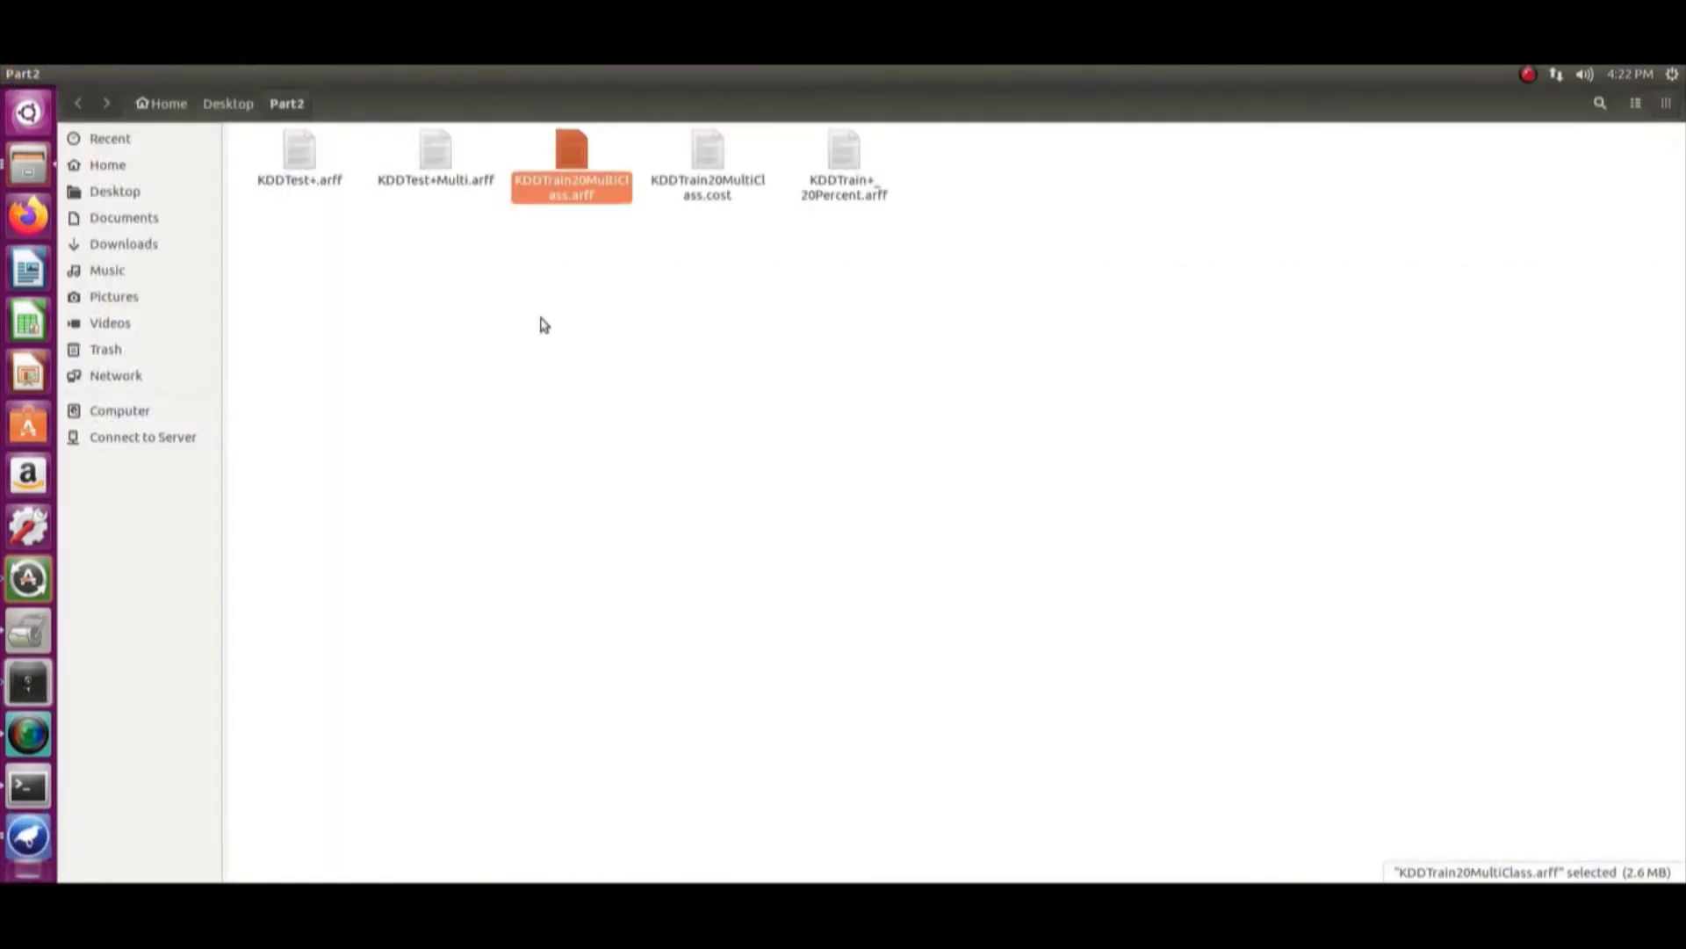
pyautogui.click(542, 324)
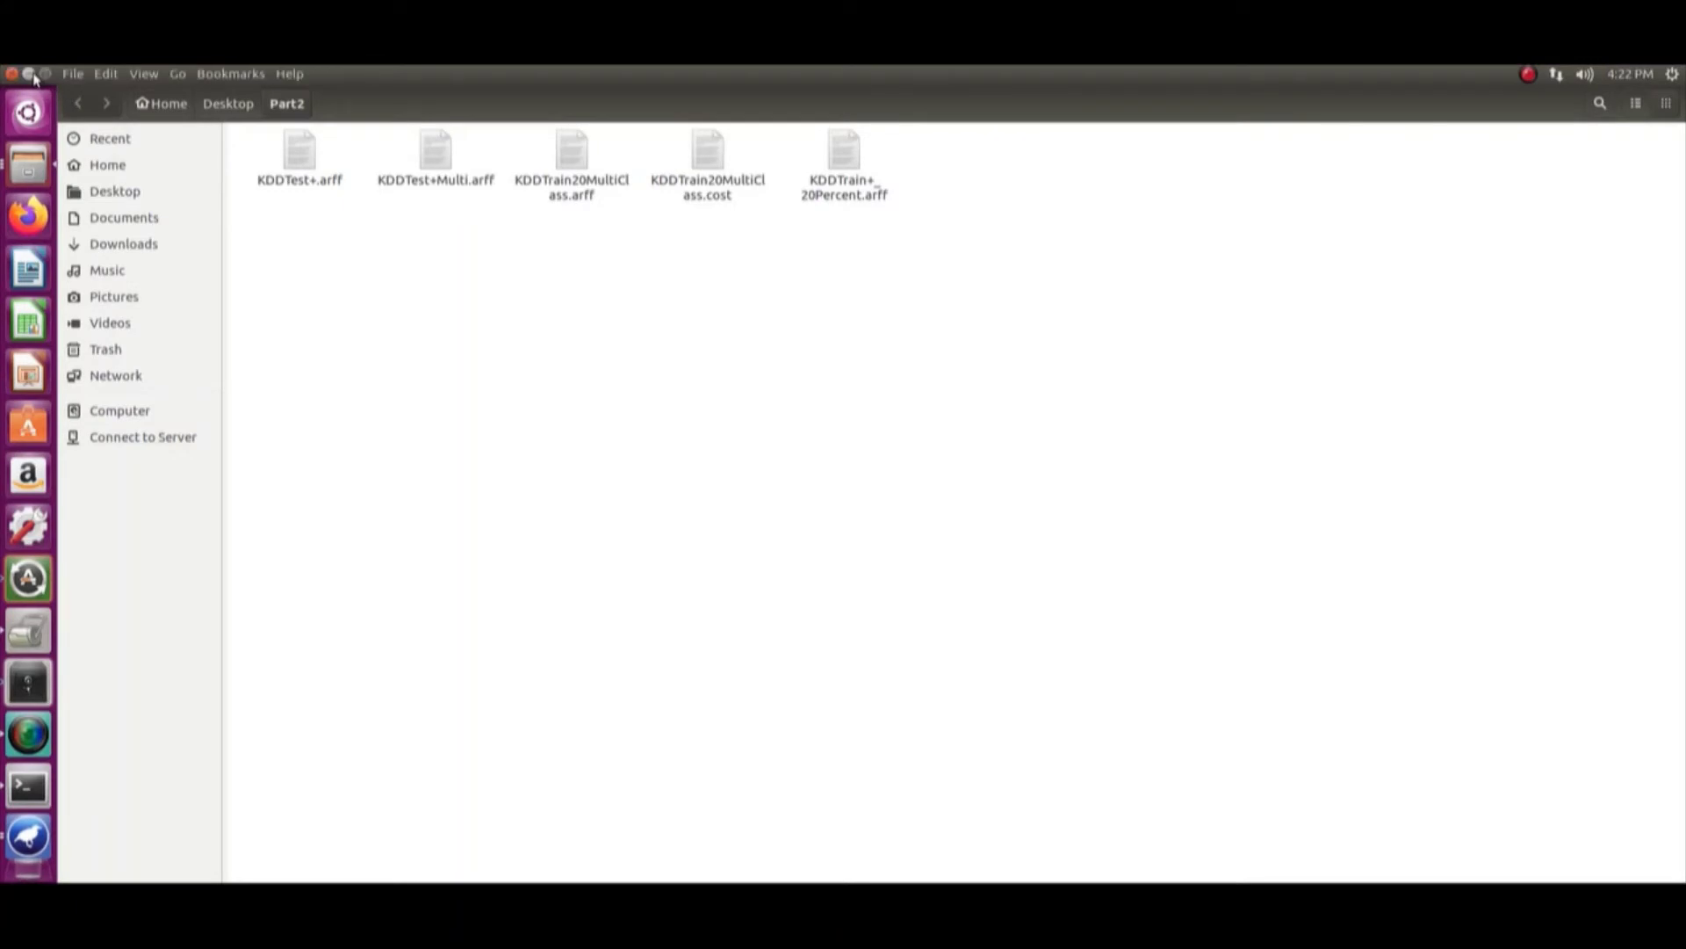
# - Bring Weka Explorer back maximised and select the xAttack attribute of KDDTrain20M
pyautogui.click(34, 77)
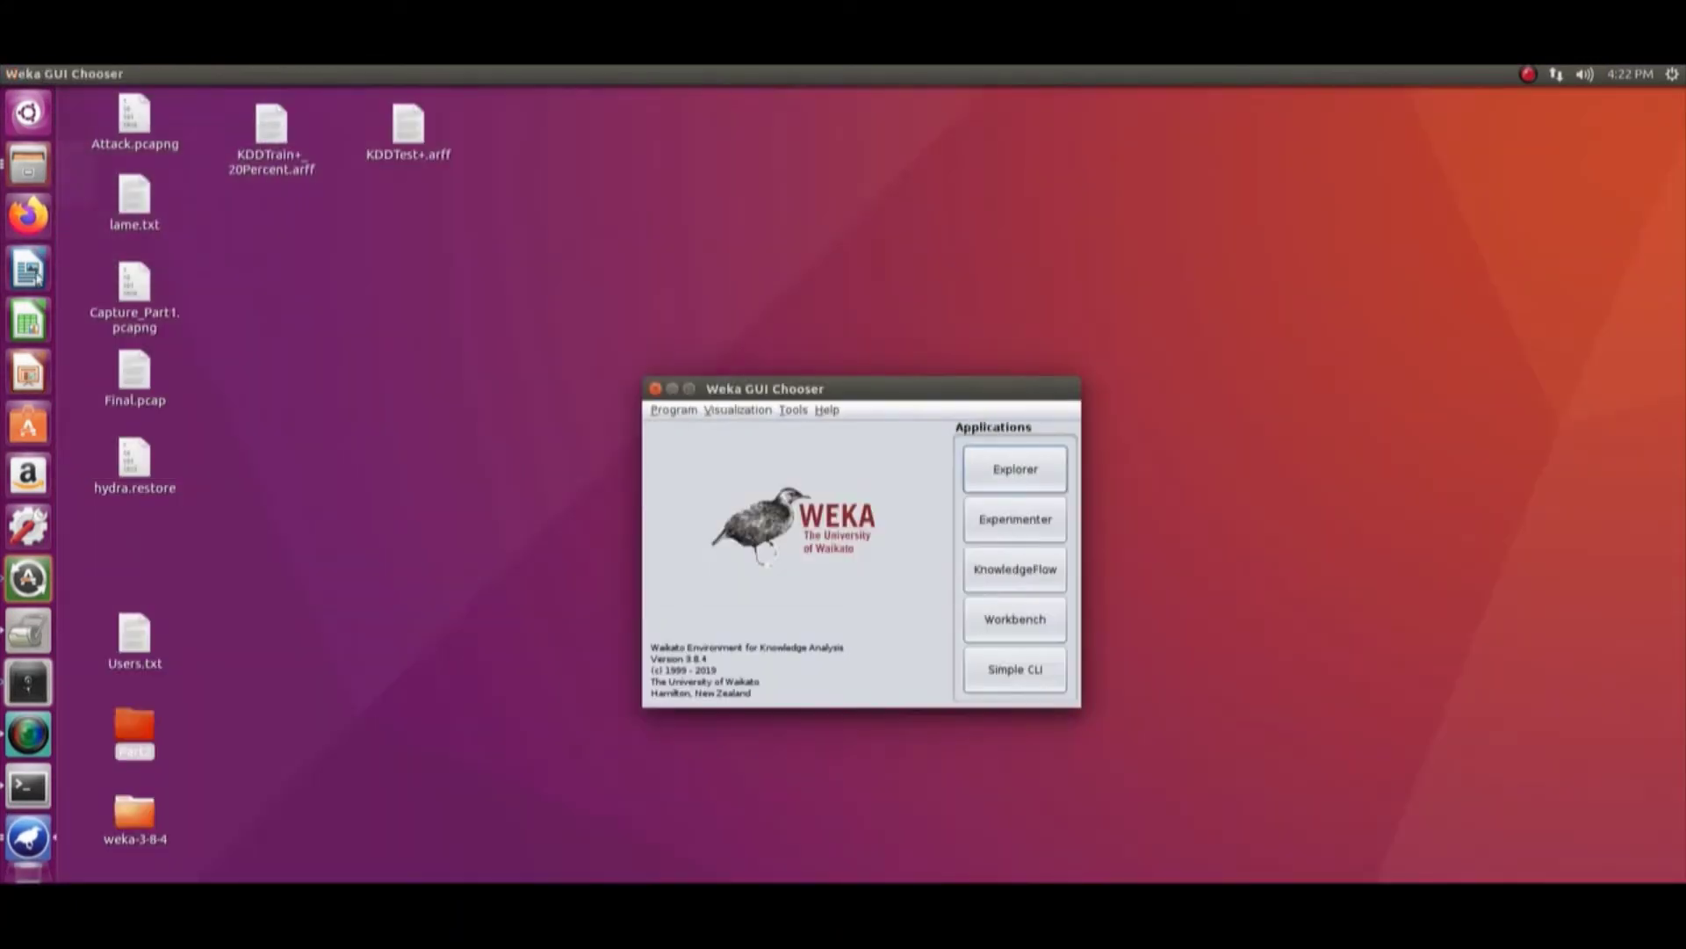
pyautogui.click(27, 854)
pyautogui.press('ctrl+super+Up')
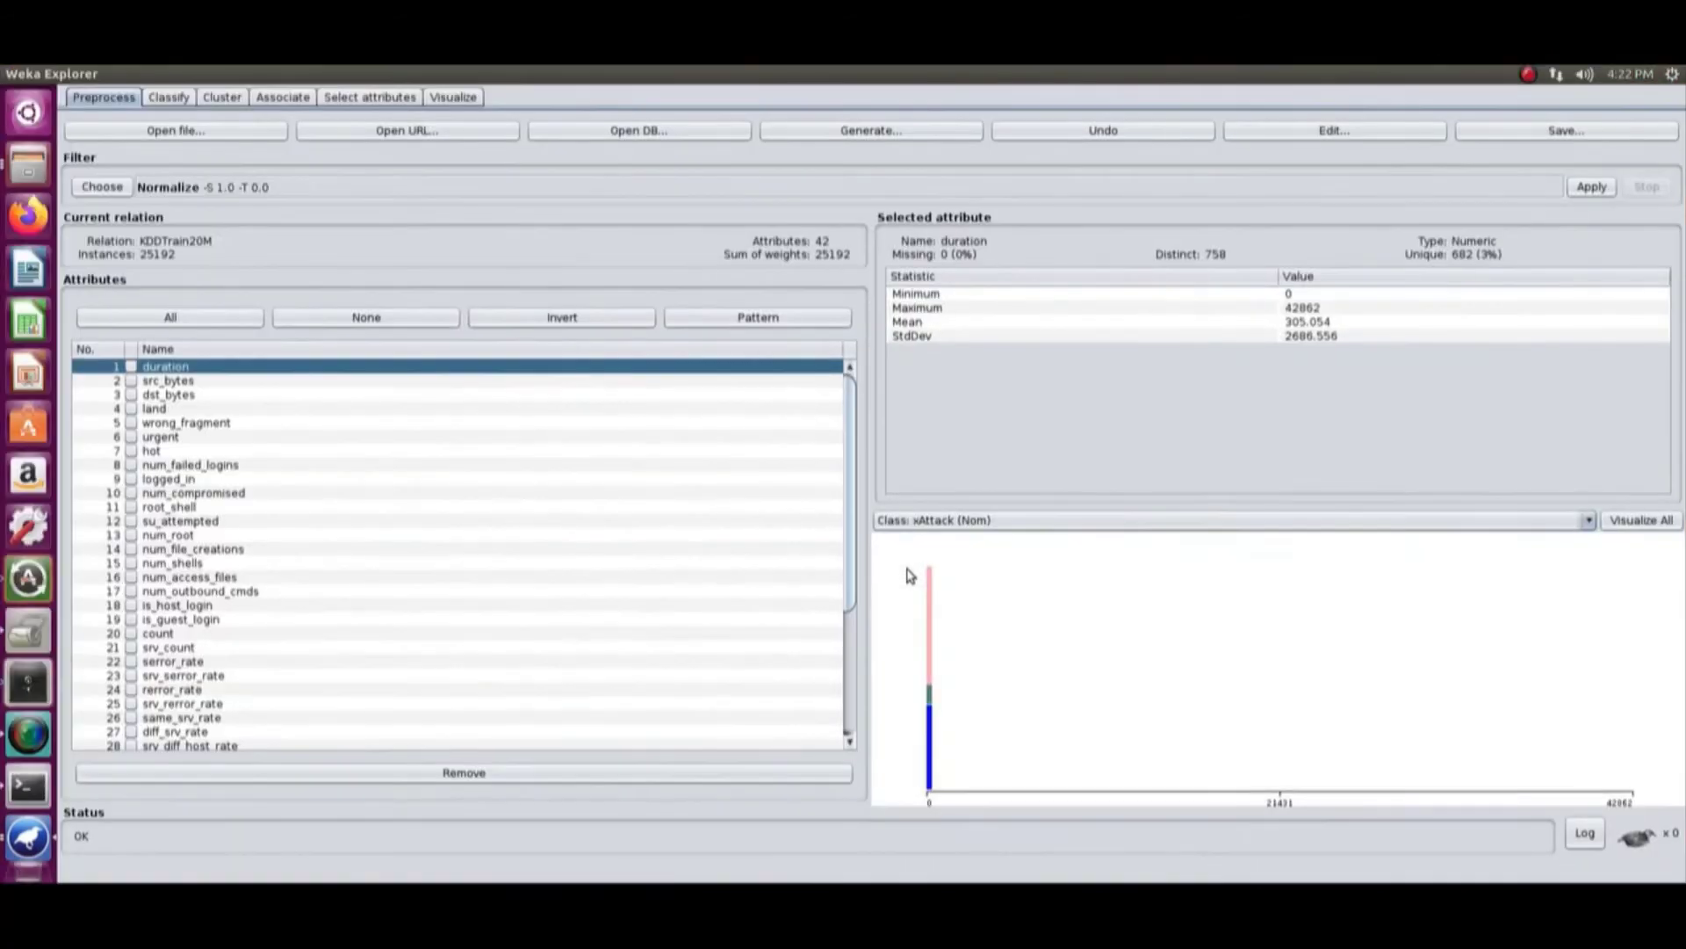
pyautogui.moveTo(857, 429); pyautogui.dragTo(858, 703)
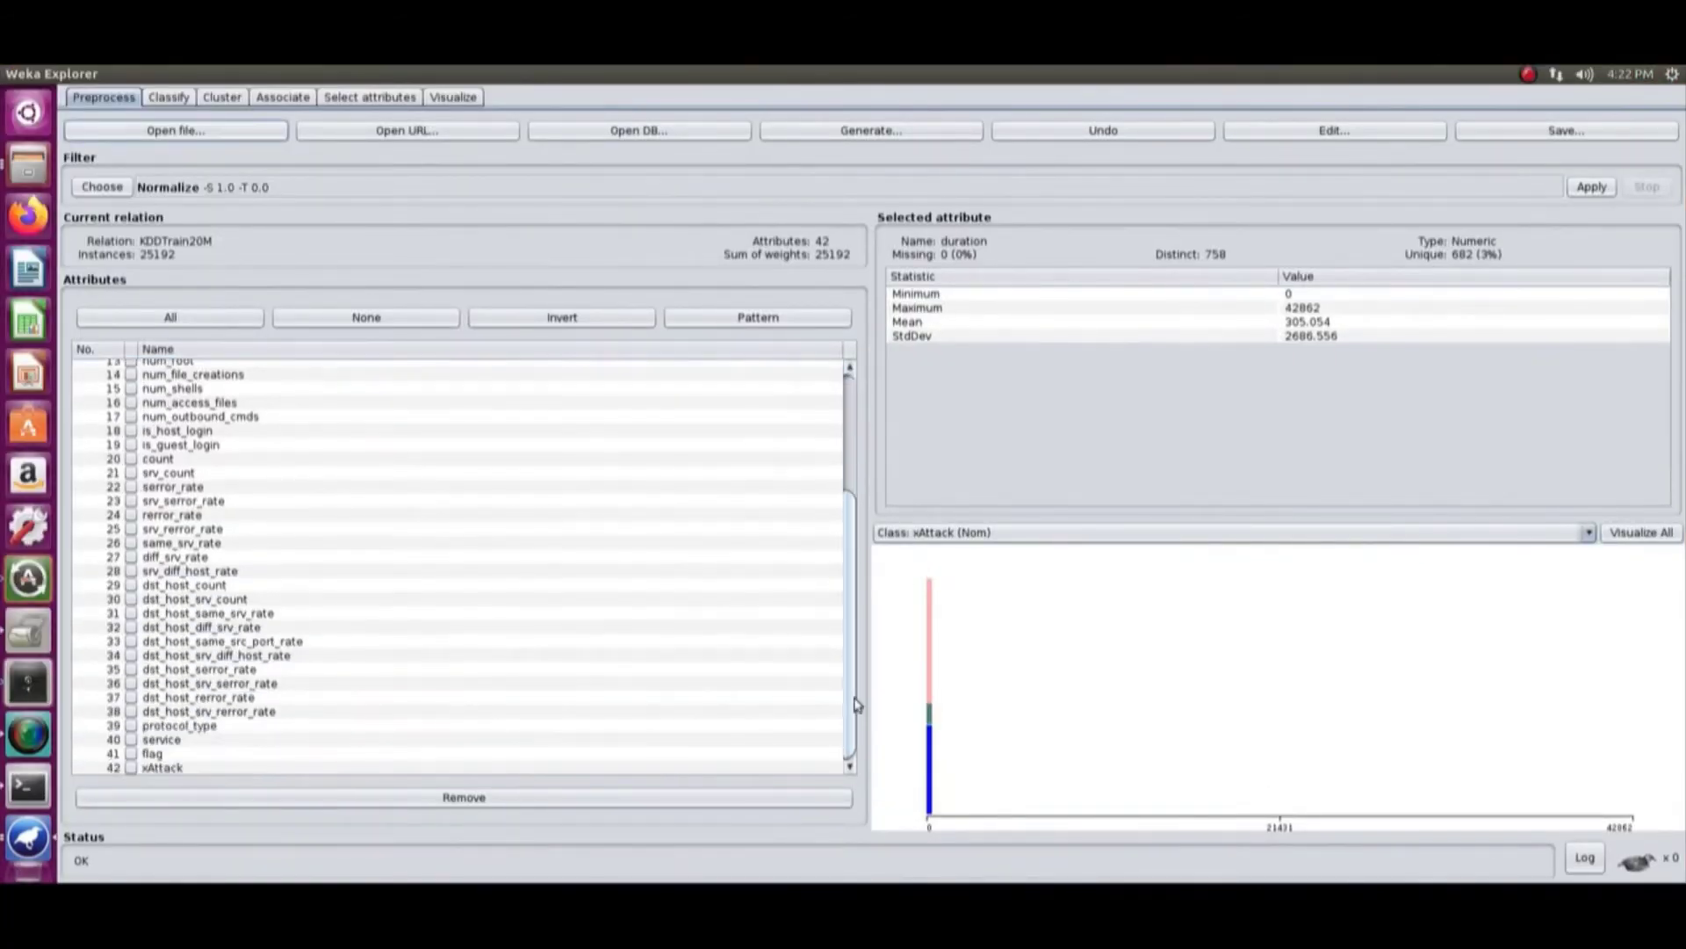
pyautogui.click(157, 769)
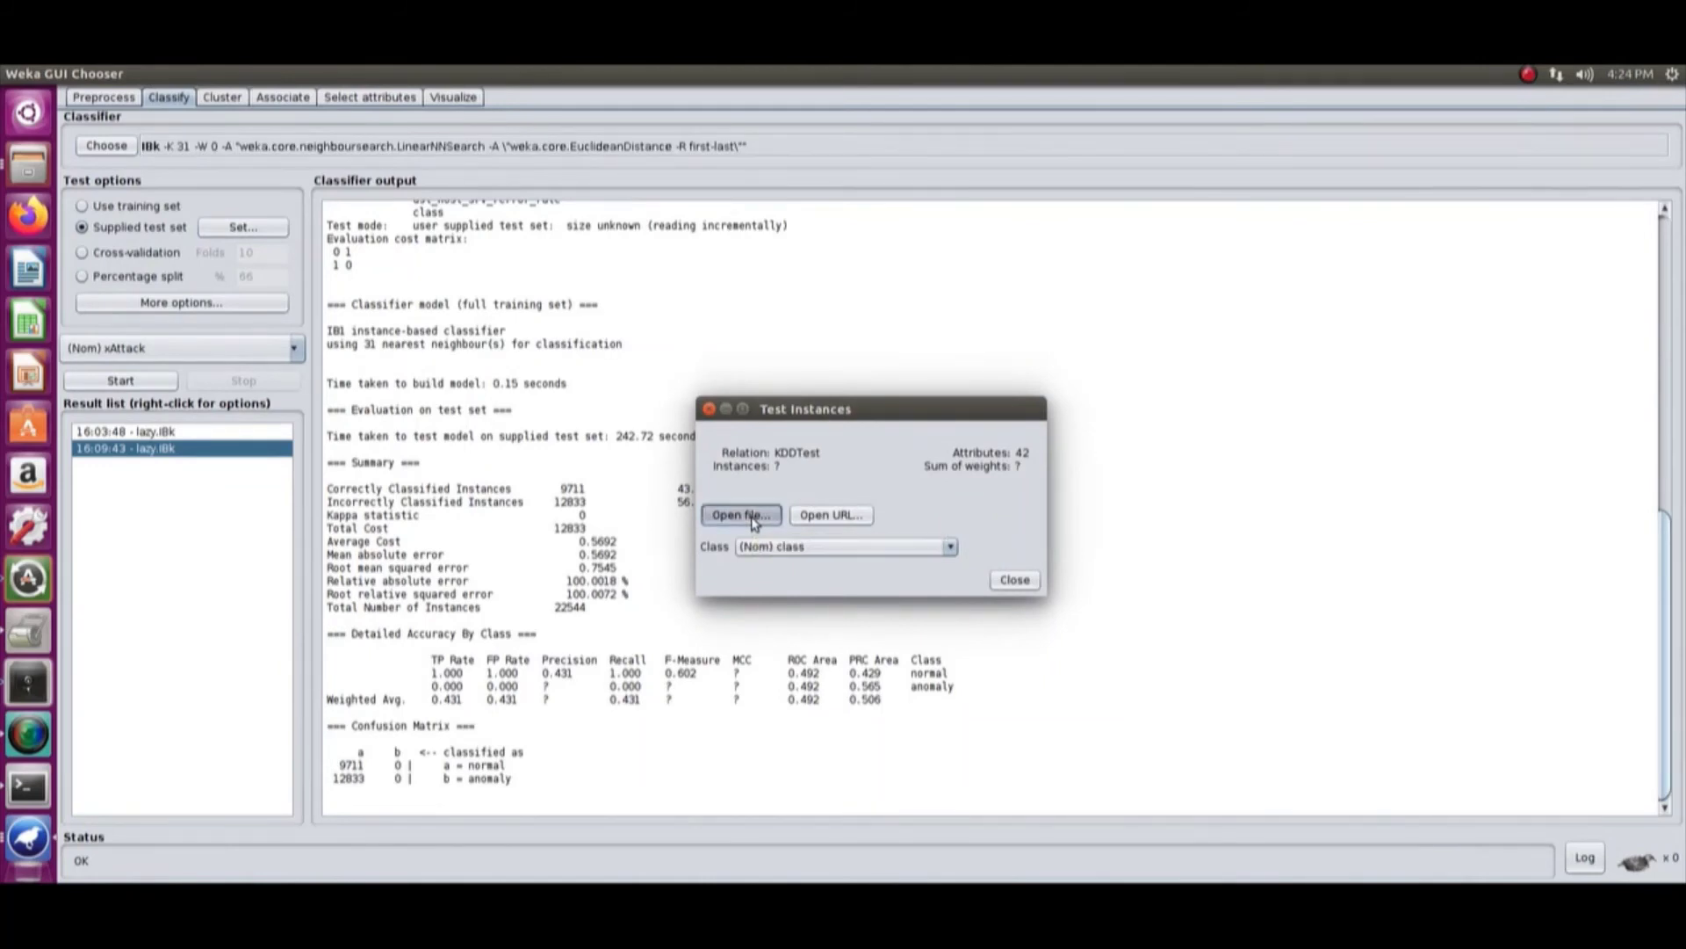
# - Load KDDTest+Multi.arff as the supplied test set and close the Test Instances dialog
pyautogui.click(752, 521)
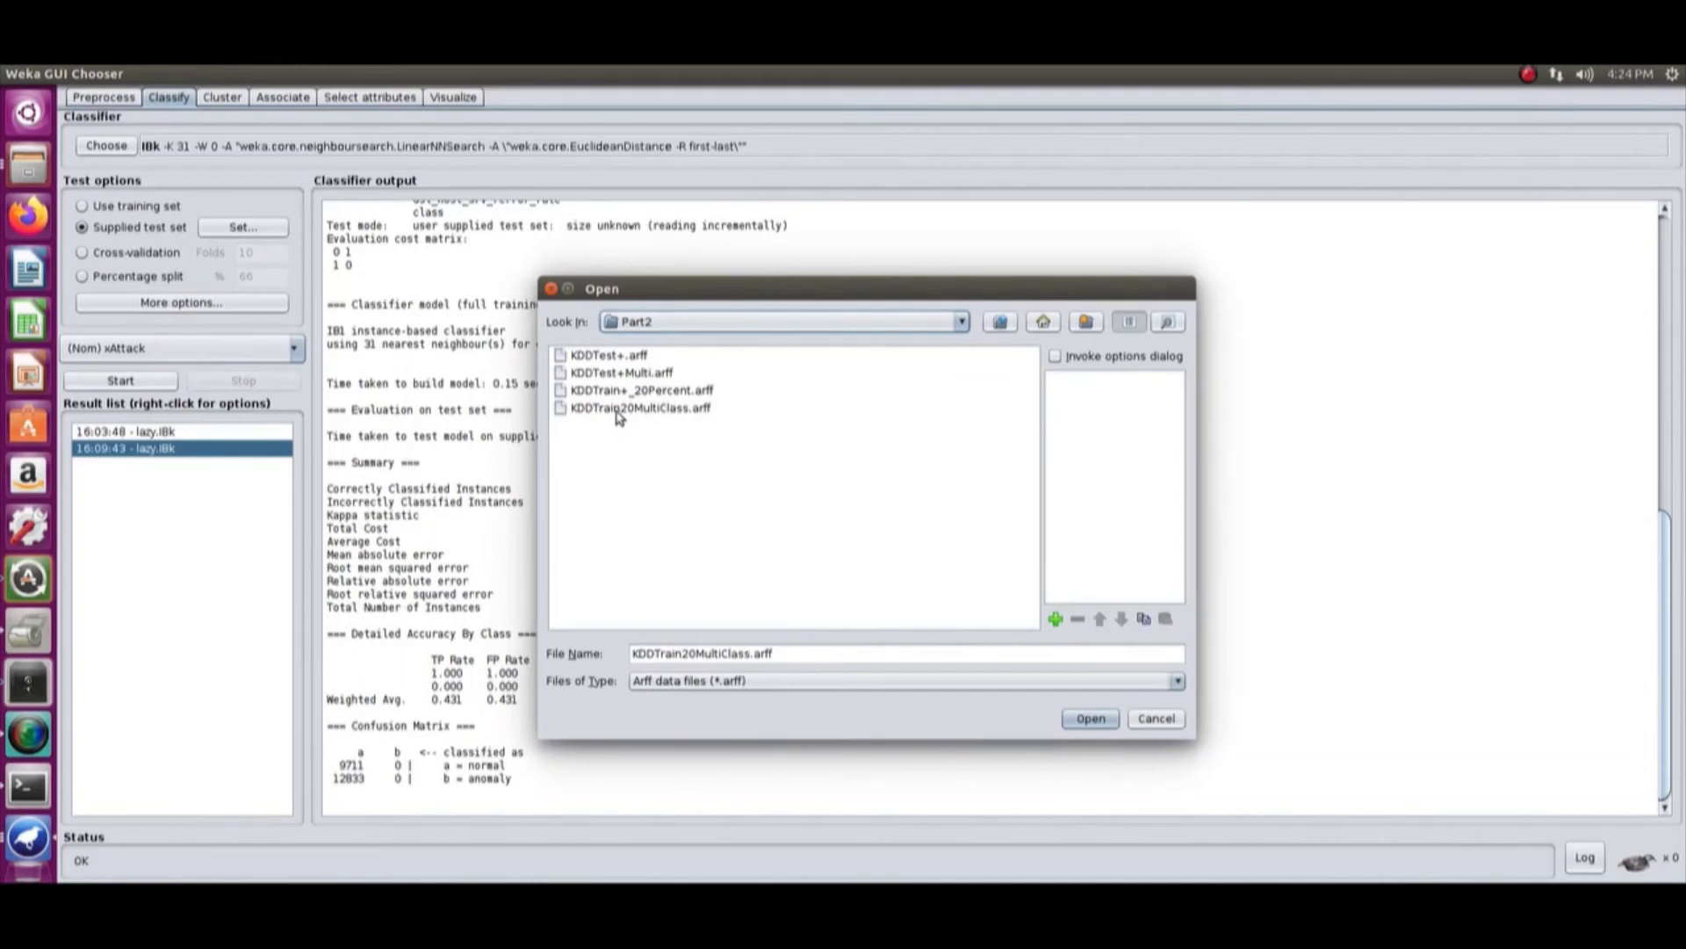
pyautogui.click(666, 374)
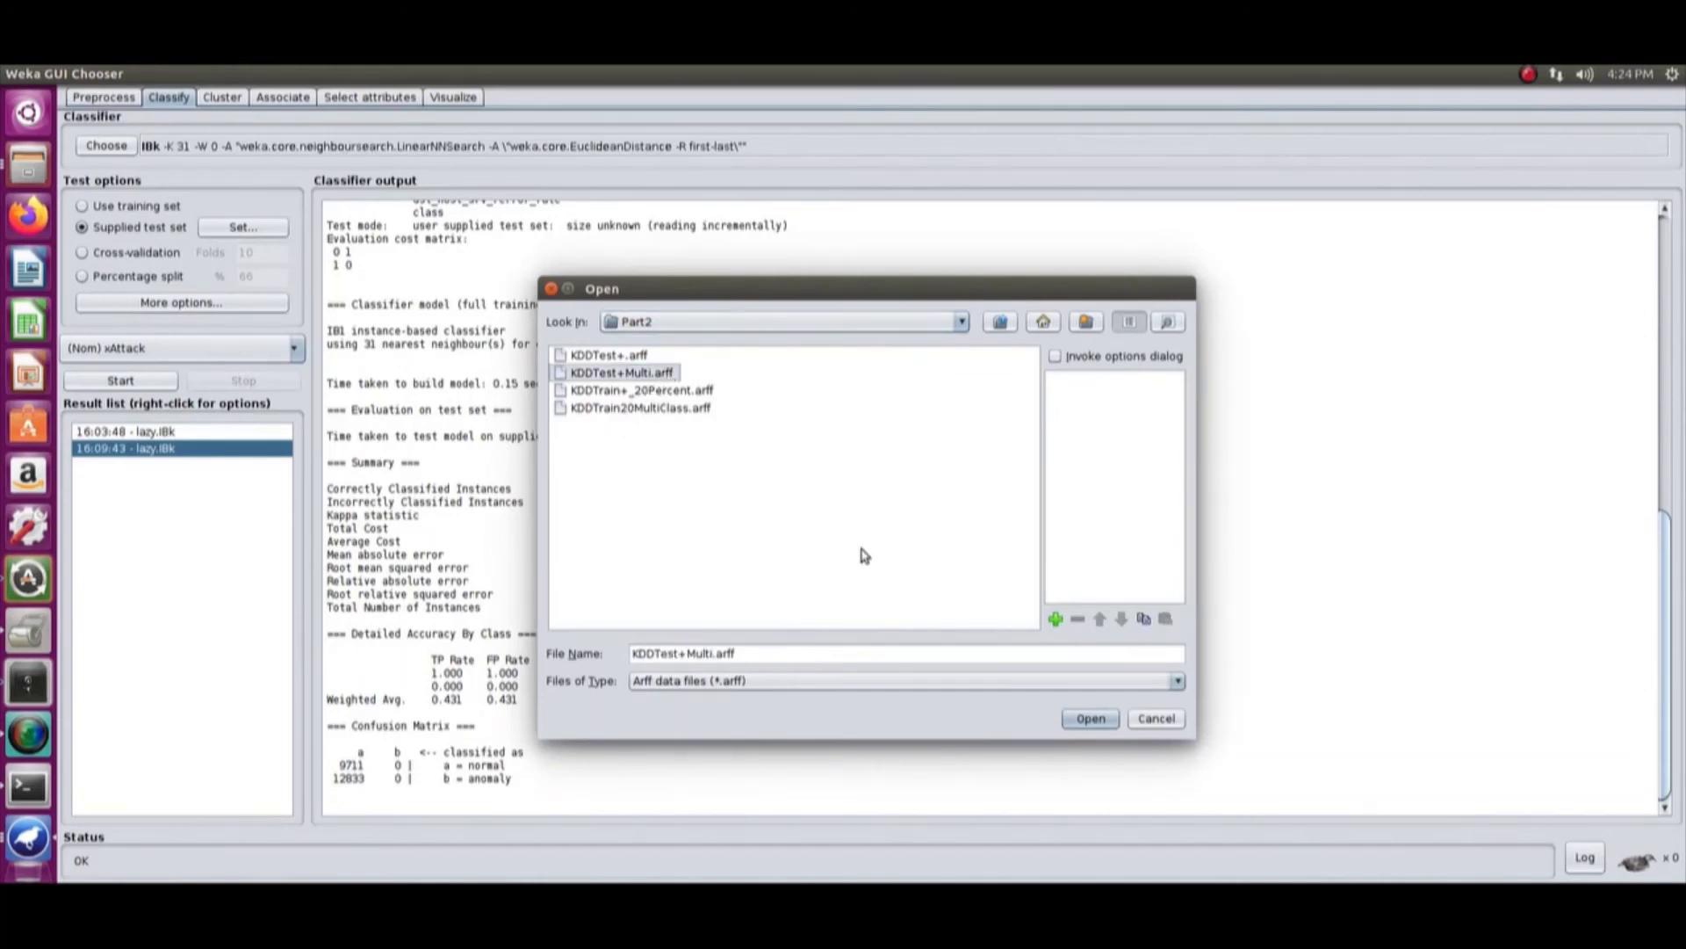
pyautogui.click(1090, 719)
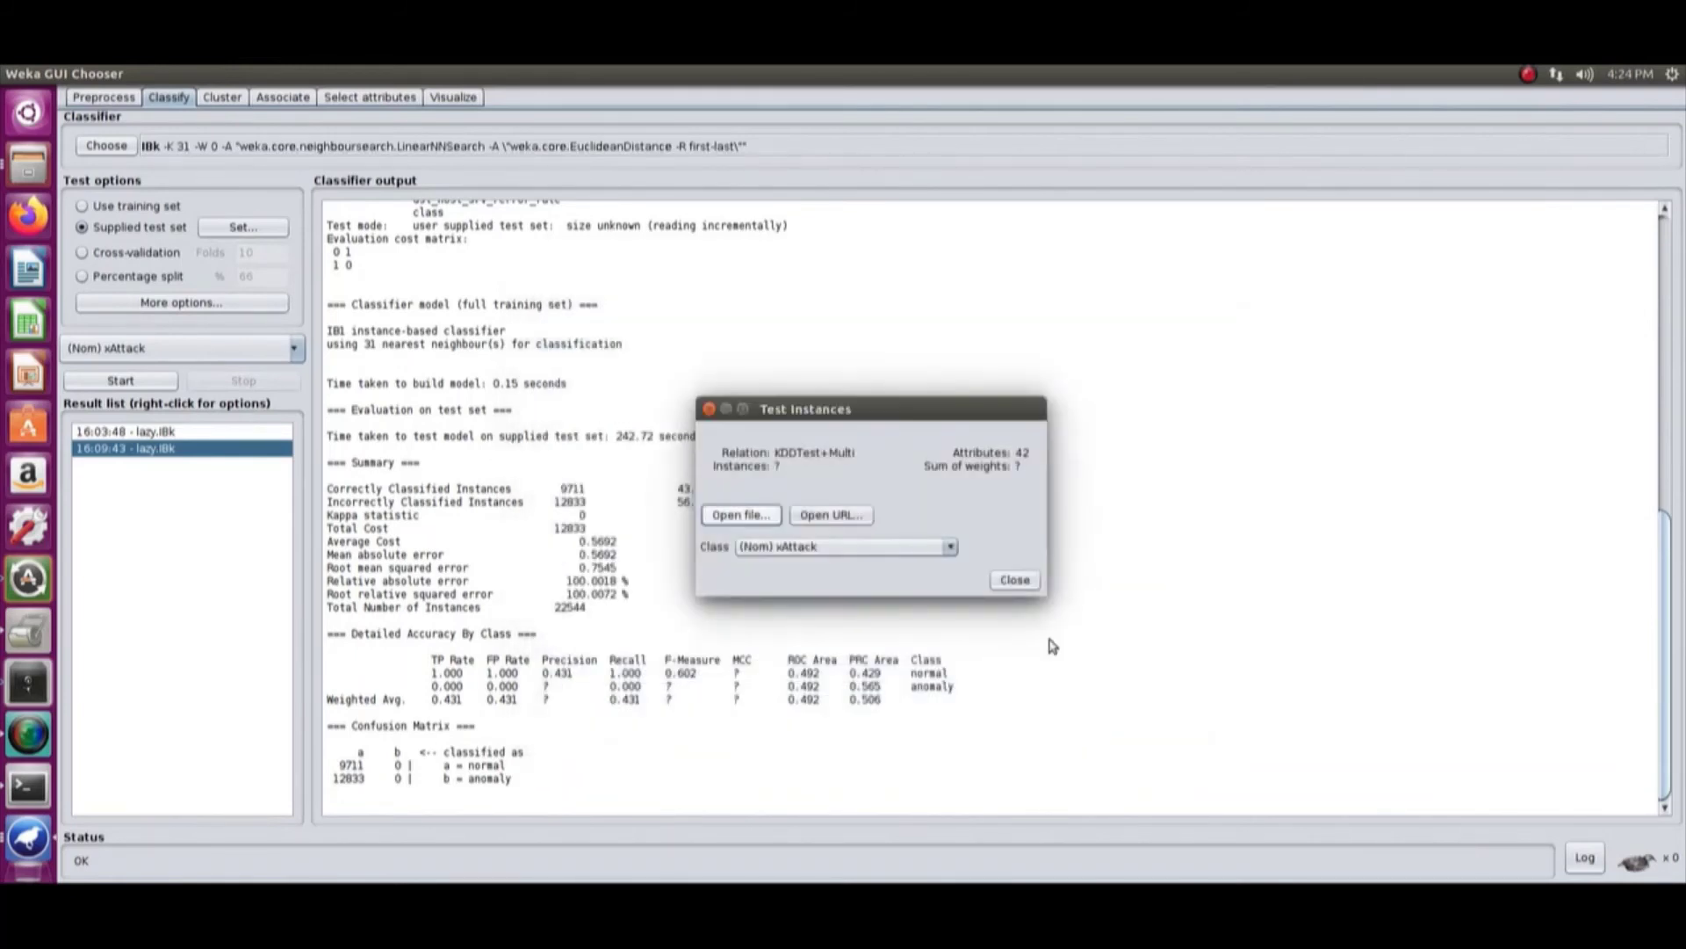
pyautogui.click(1015, 580)
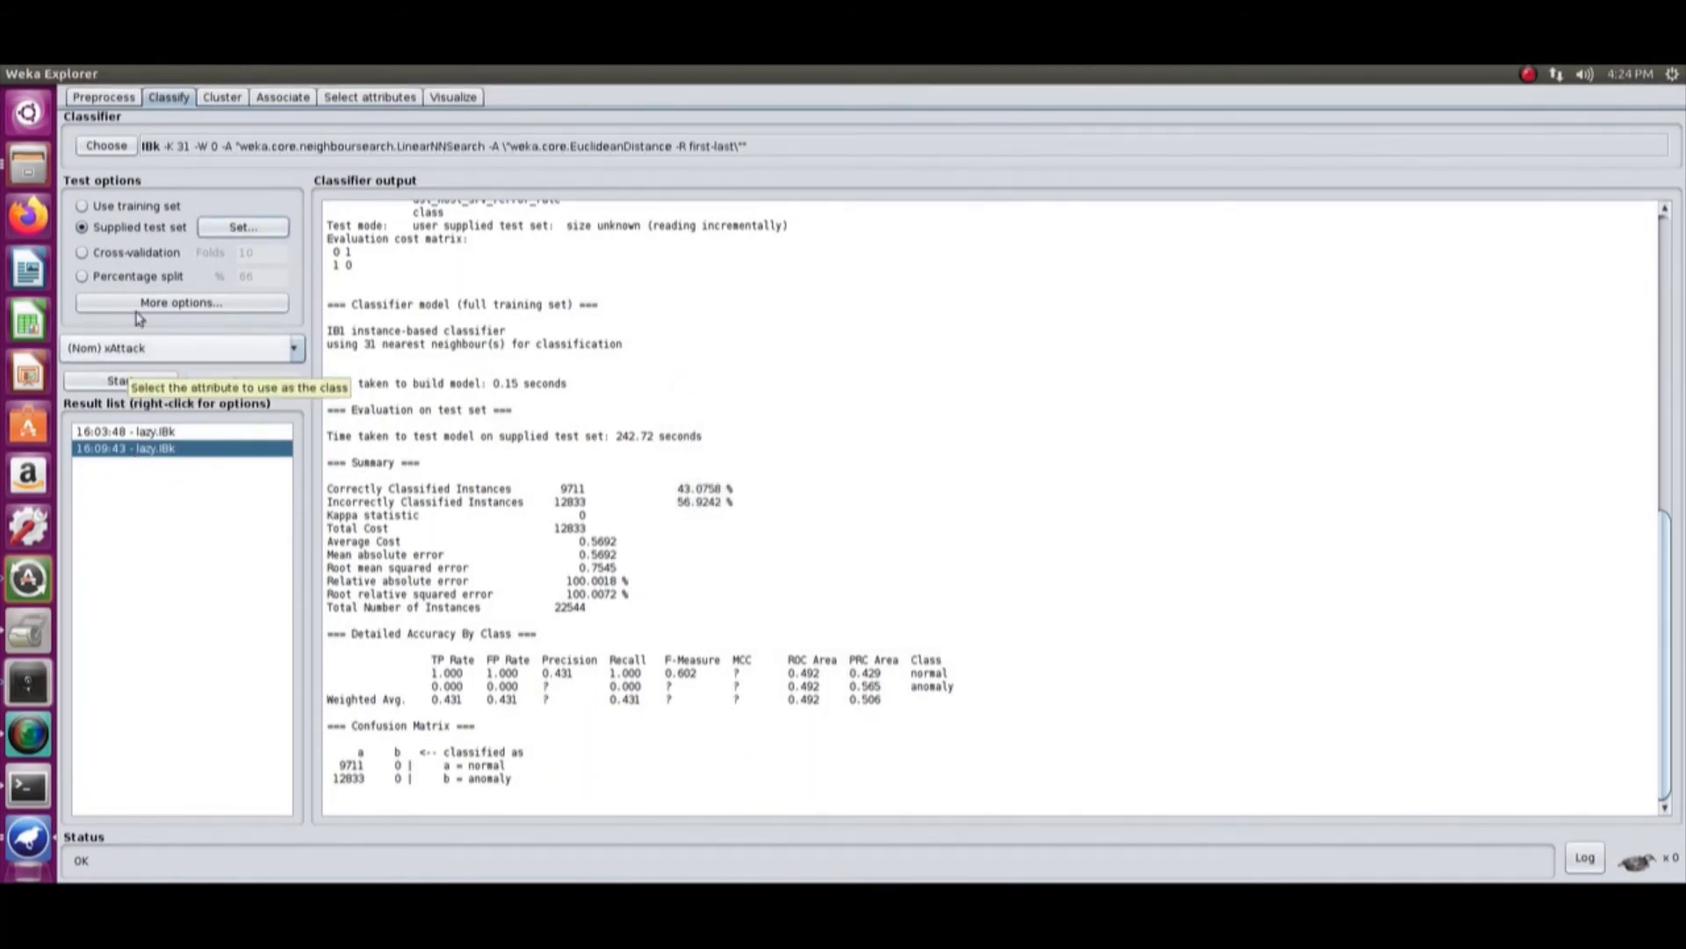
# - Change the IBk classifier's KNN from 31 to 99 and apply the setting
pyautogui.click(151, 153)
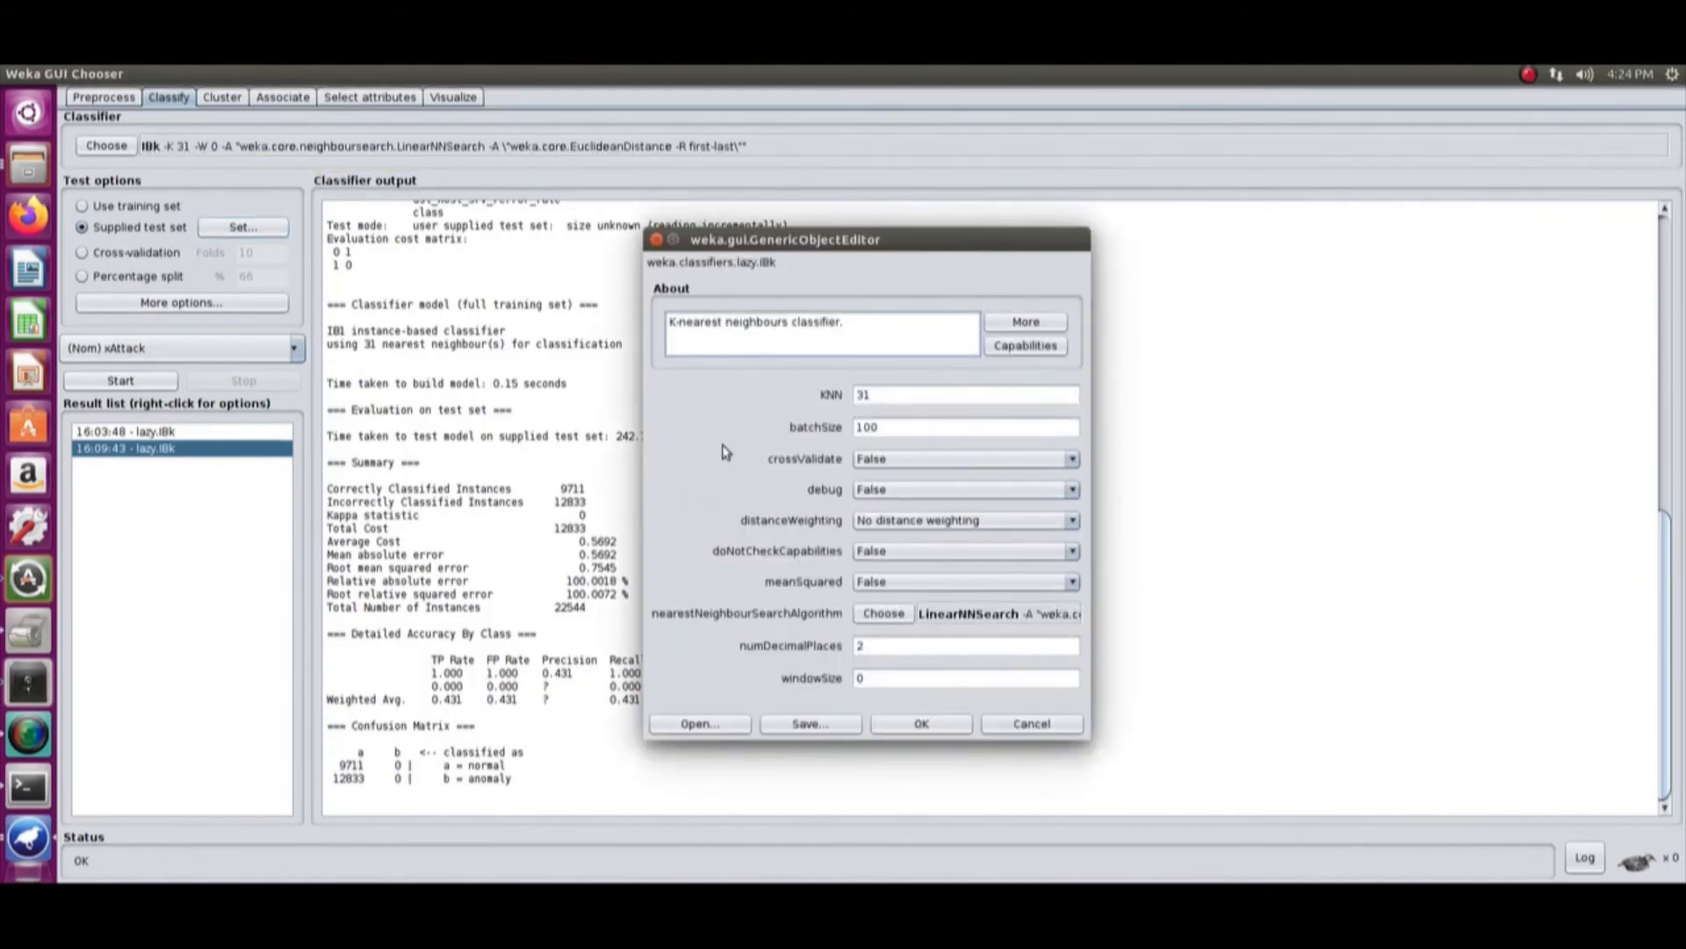
pyautogui.click(877, 394)
pyautogui.press('BackSpace')
pyautogui.press('BackSpace')
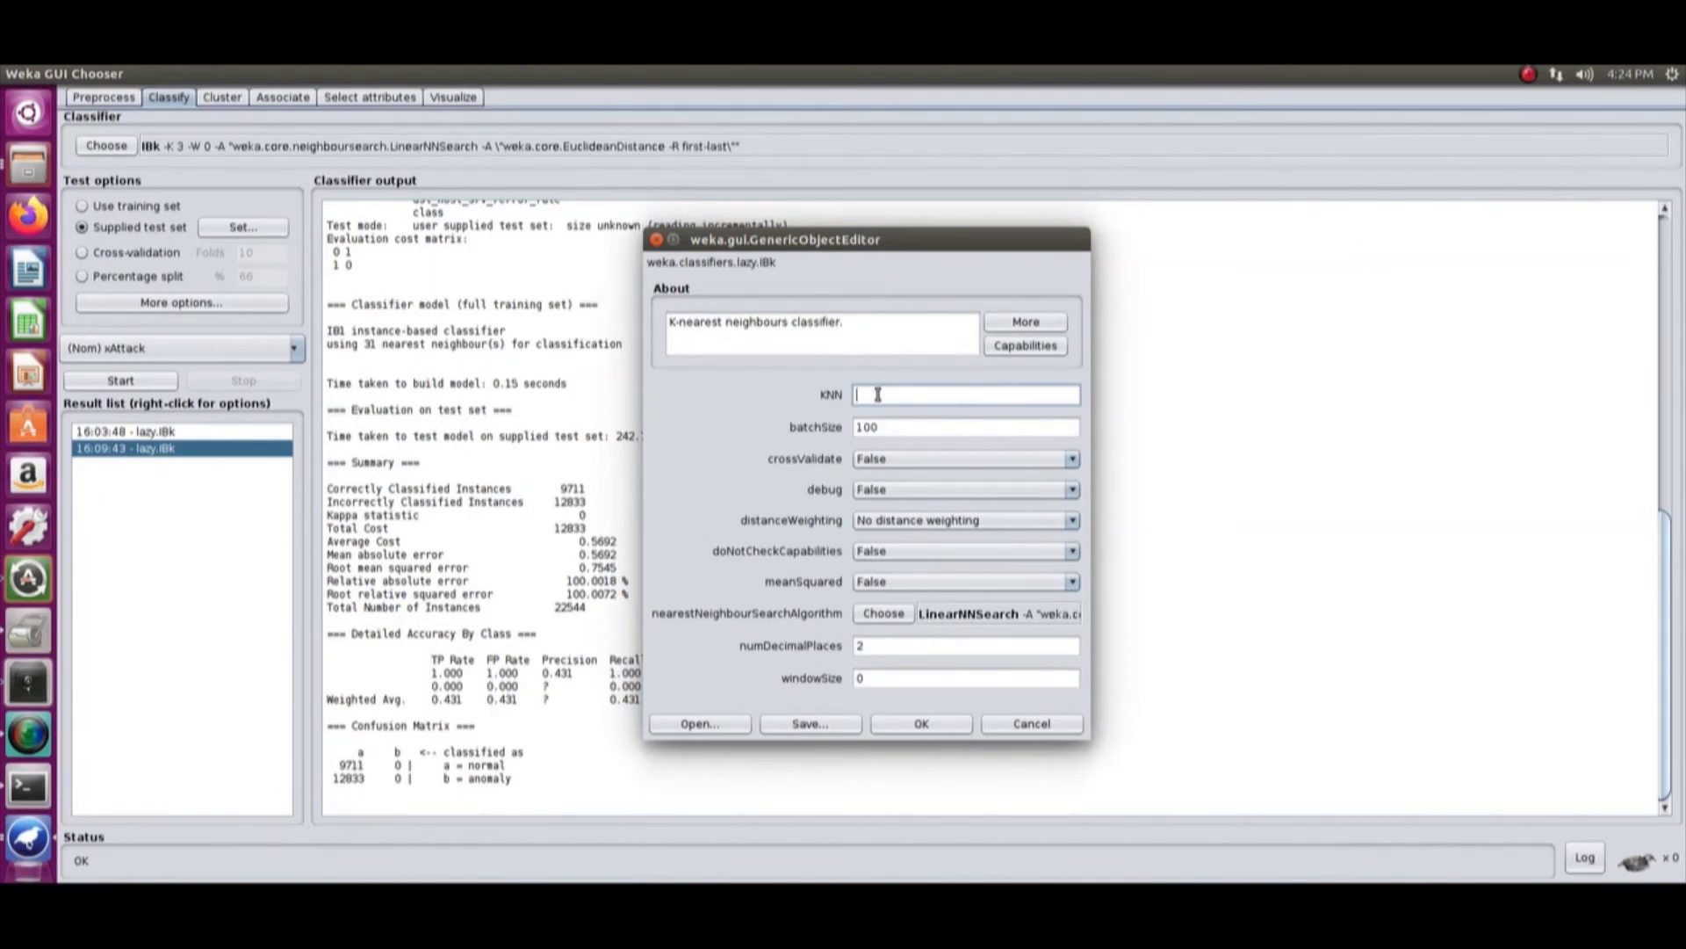
pyautogui.write('99')
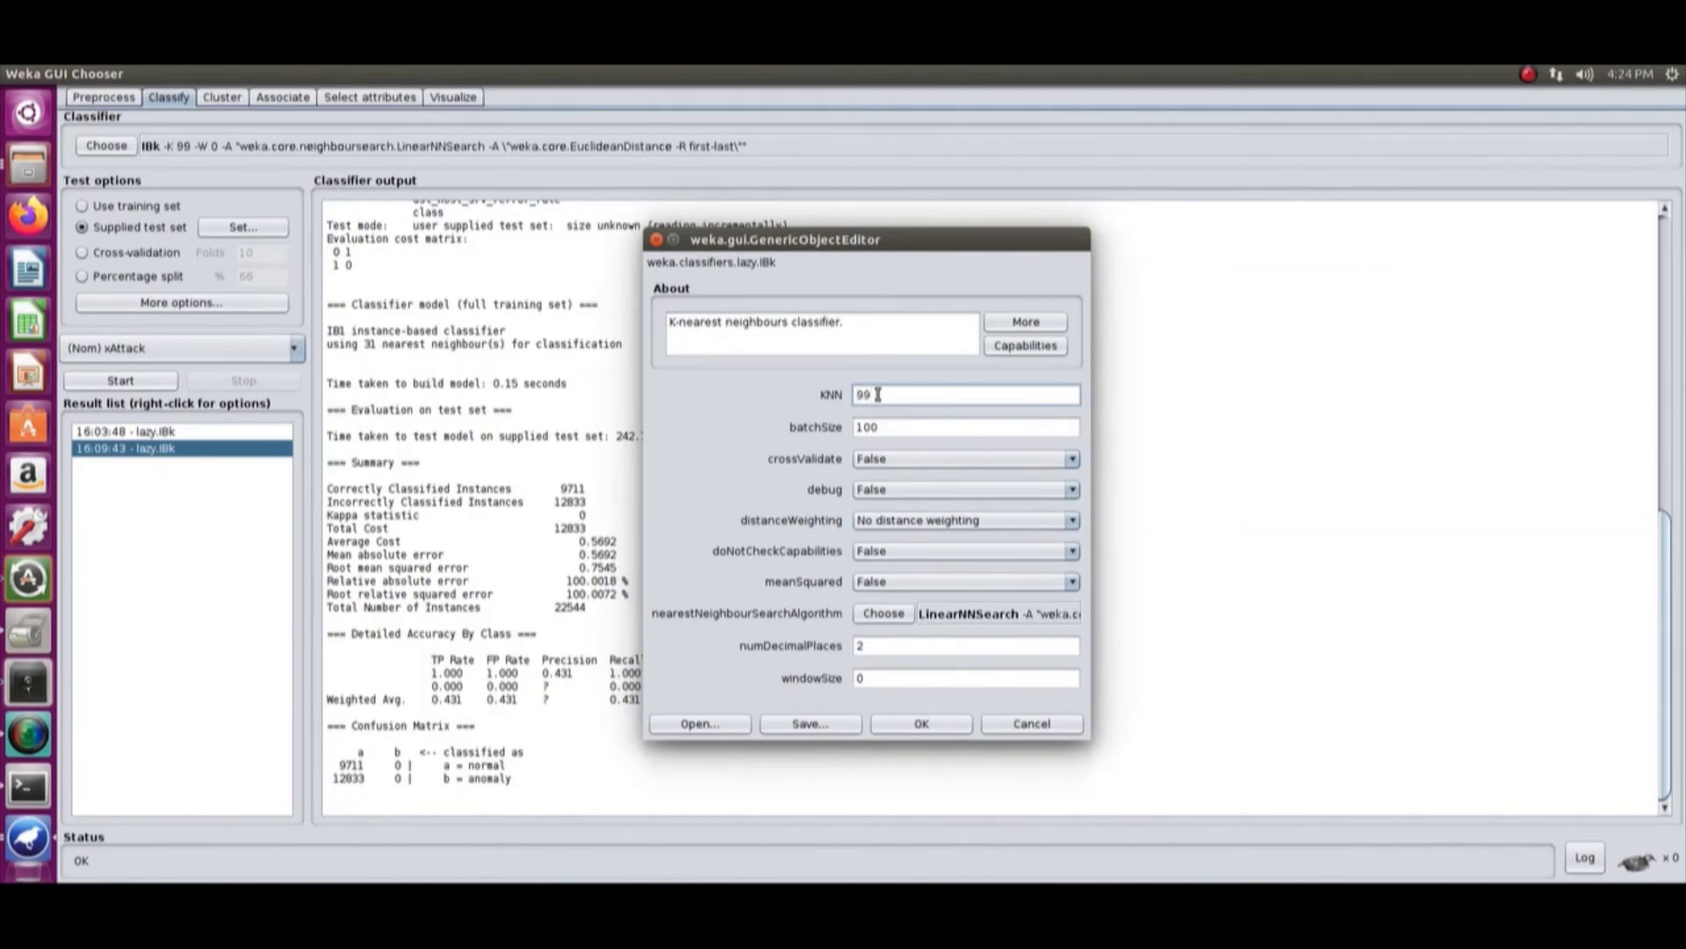
pyautogui.click(923, 724)
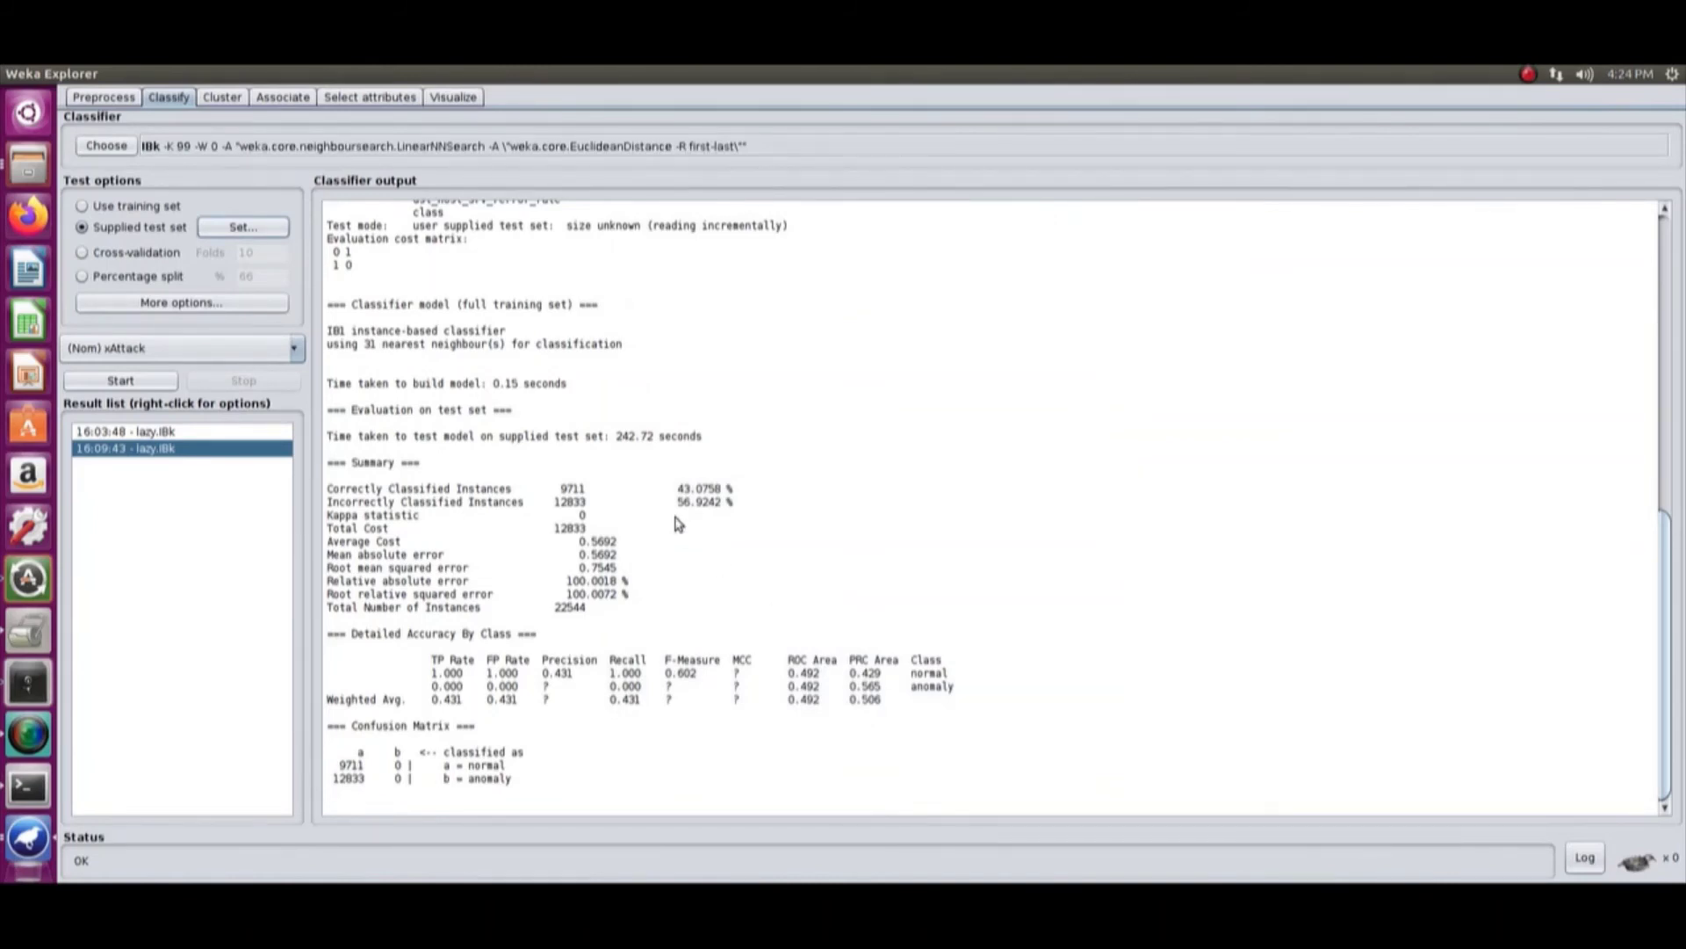
# - Start the 99-neighbour IBk evaluation on the supplied test set
pyautogui.click(123, 380)
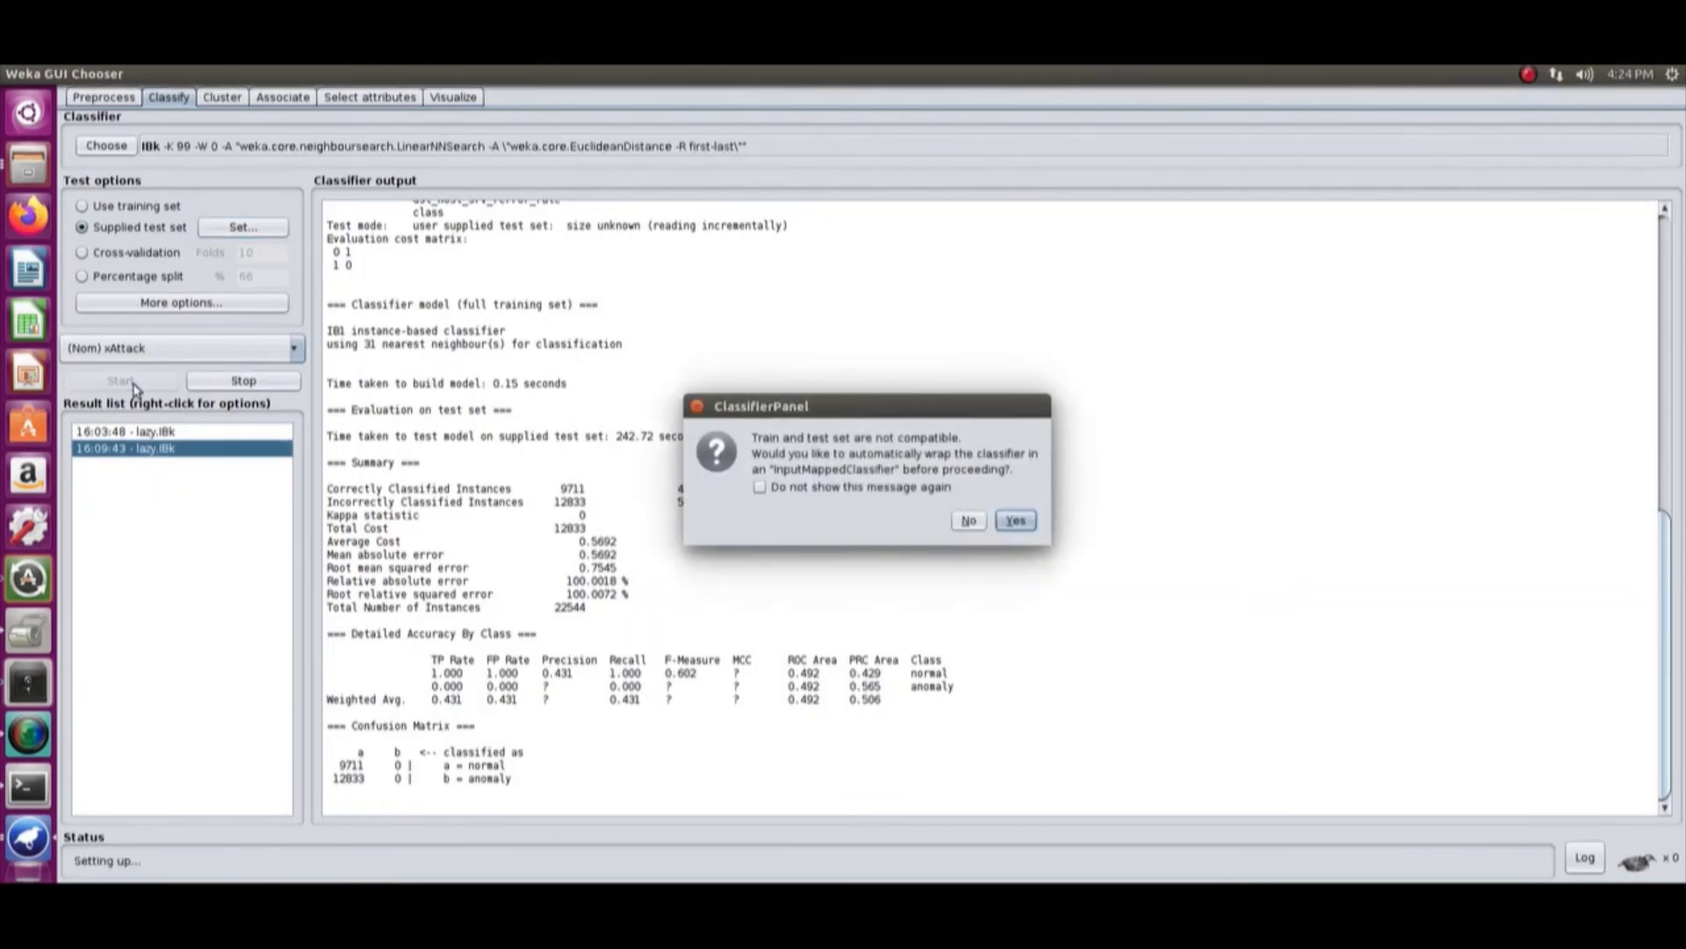